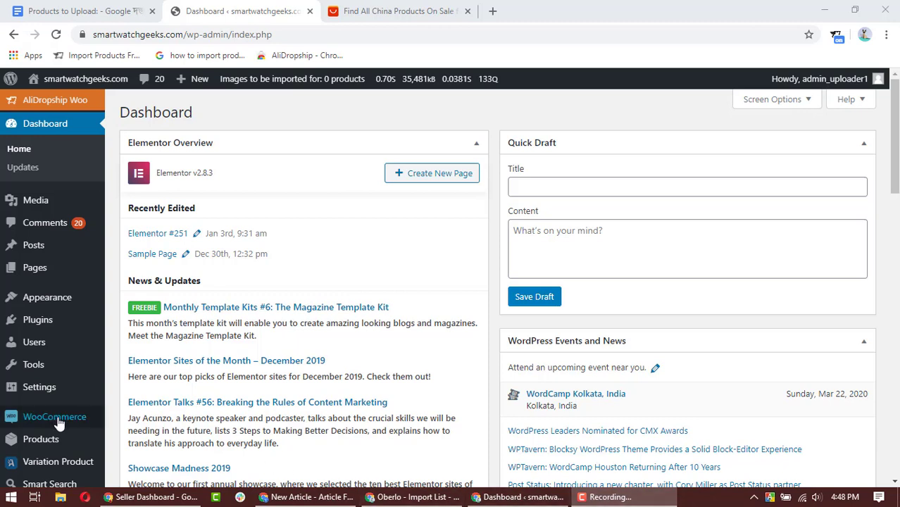
# Open the site's list of installed plugins and locate the AliDropship Woo Plugin
pyautogui.moveTo(57, 423)
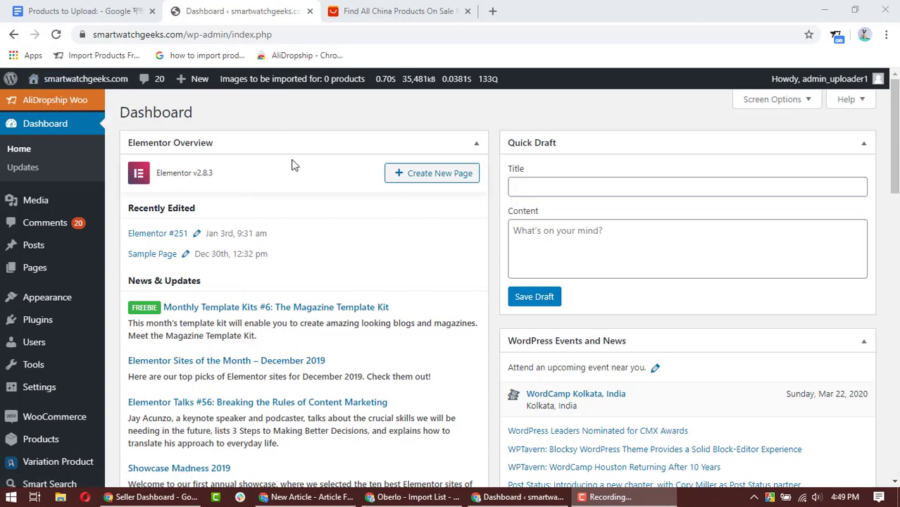
pyautogui.scroll(-3, 42, 254)
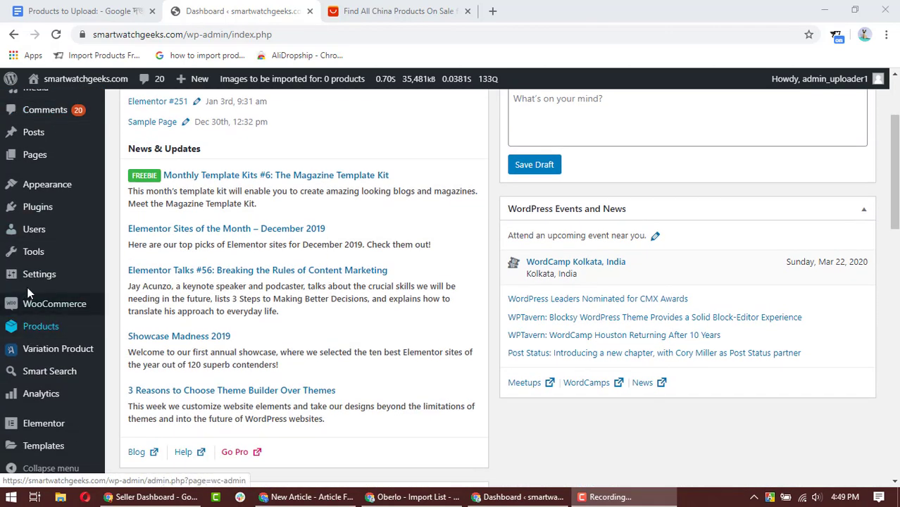
pyautogui.scroll(-1, 28, 302)
pyautogui.moveTo(39, 272)
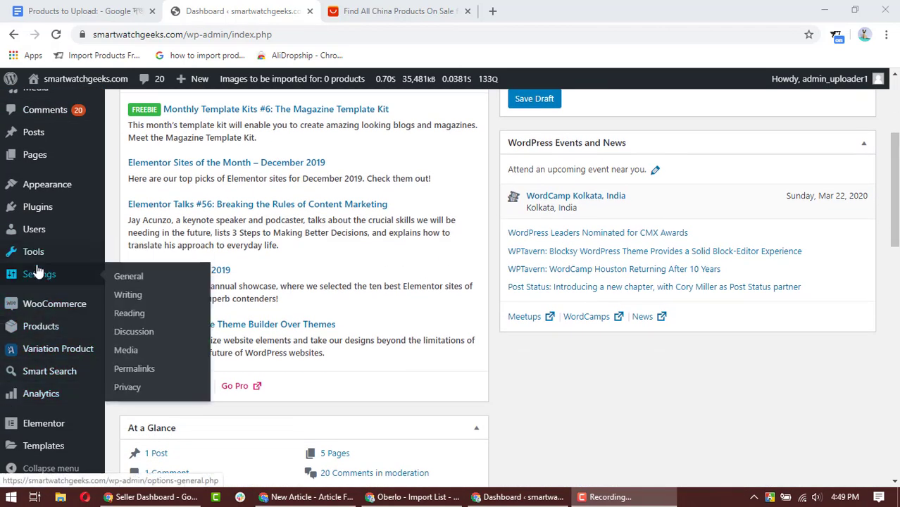
pyautogui.moveTo(44, 204)
pyautogui.click(137, 215)
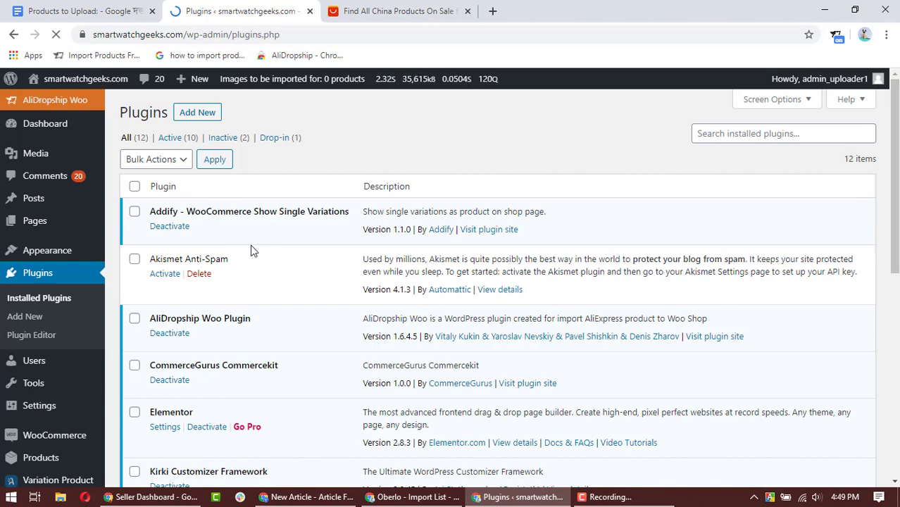
pyautogui.scroll(-1, 250, 246)
pyautogui.scroll(-1, 252, 249)
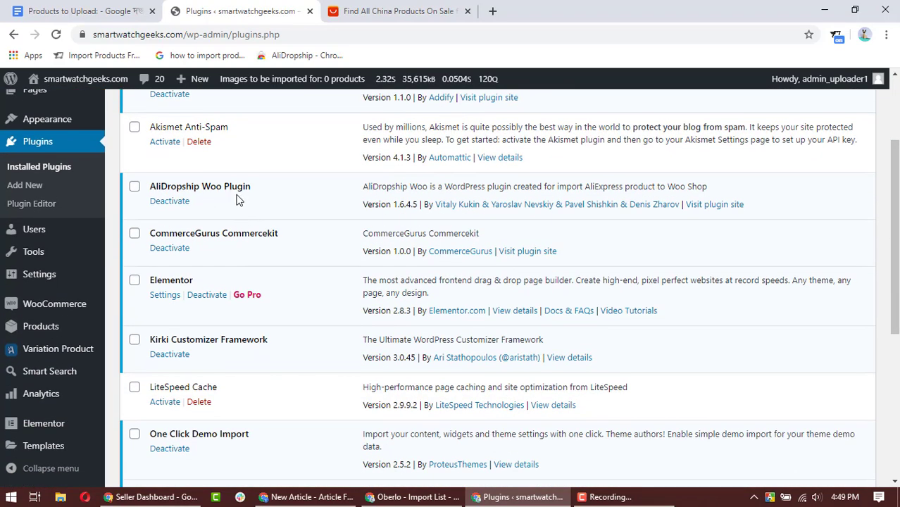
# Search Google for "AliDropship Woo Plugin" from its name in the plugin list, look through the results and close the search
pyautogui.moveTo(150, 186); pyautogui.dragTo(252, 187)
pyautogui.rightClick(237, 189)
pyautogui.click(274, 214)
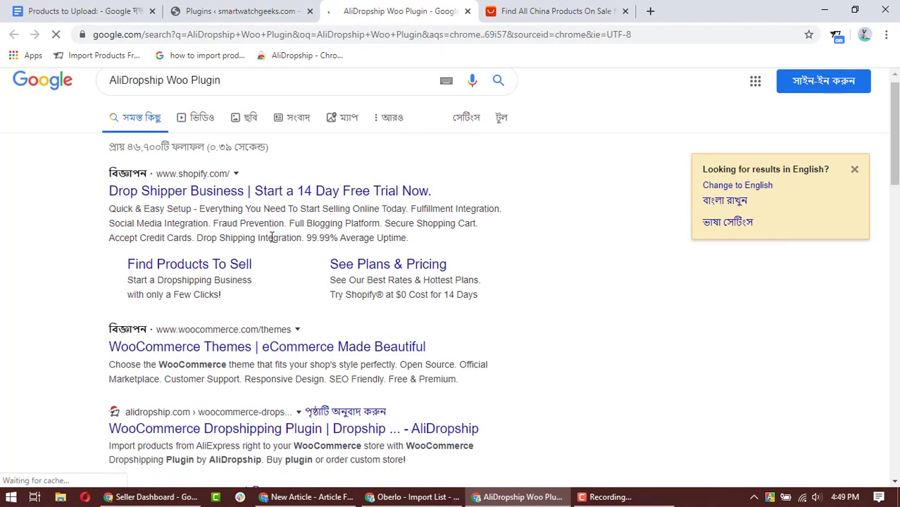
pyautogui.scroll(-3, 271, 232)
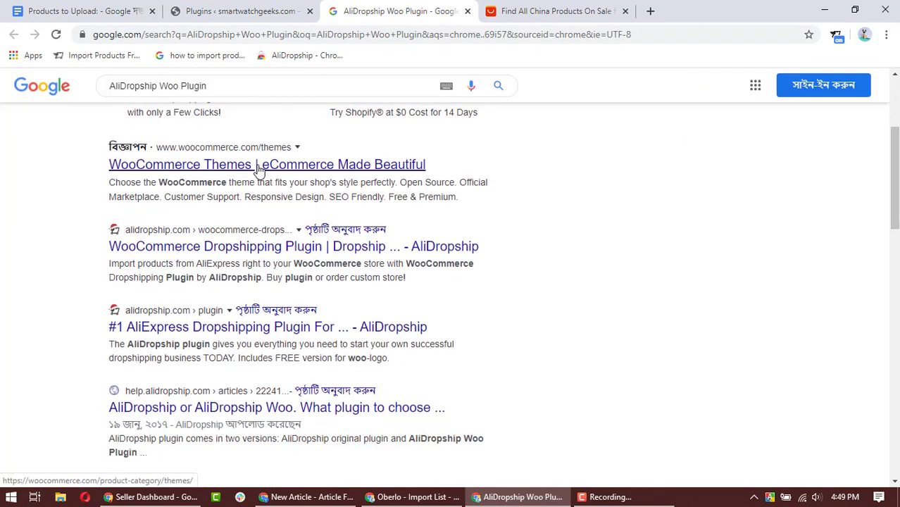
pyautogui.scroll(-3, 257, 173)
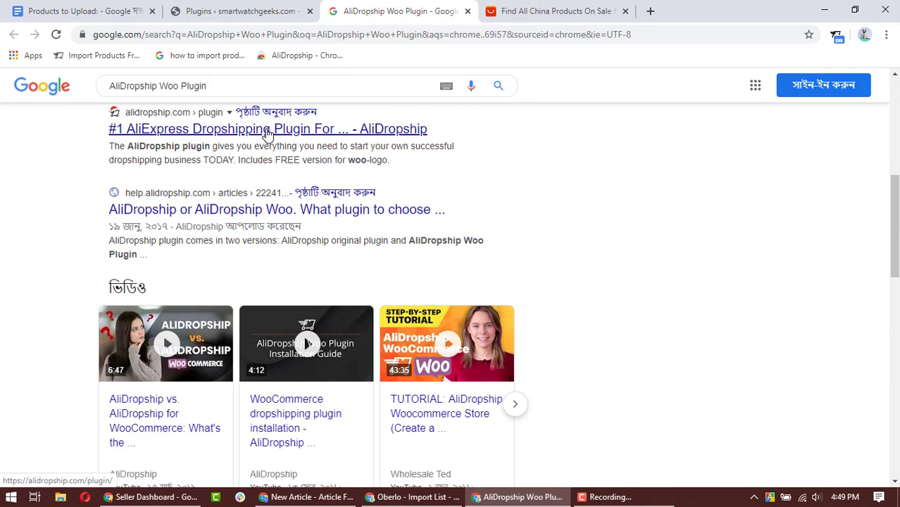
pyautogui.scroll(-3, 267, 133)
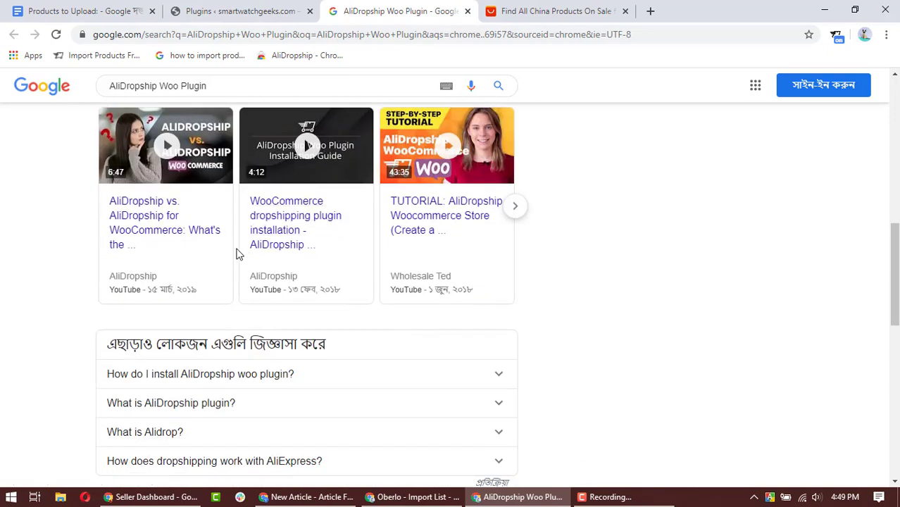
pyautogui.scroll(-2, 236, 249)
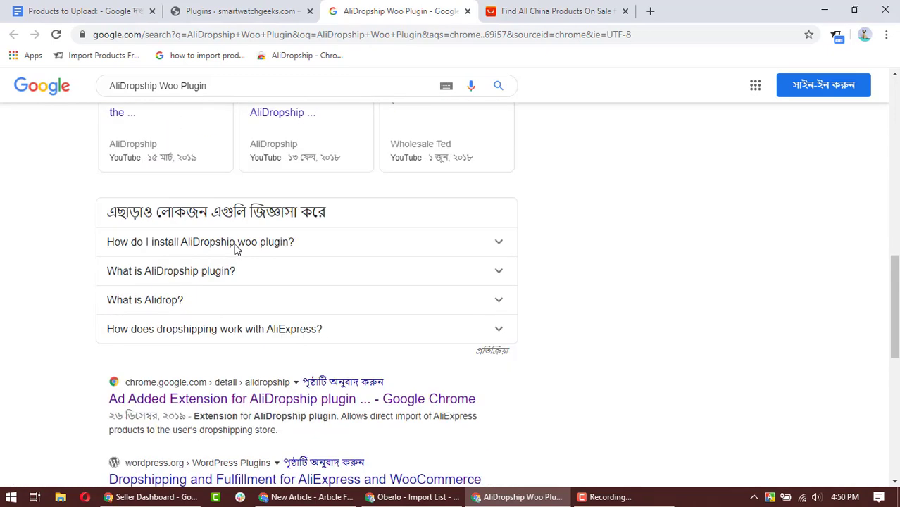
pyautogui.scroll(-6, 236, 248)
pyautogui.scroll(15, 236, 246)
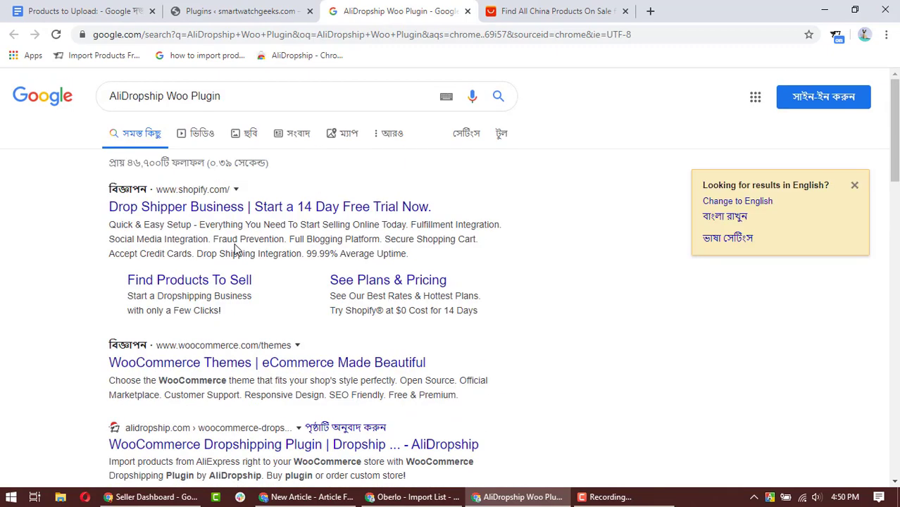
pyautogui.click(467, 12)
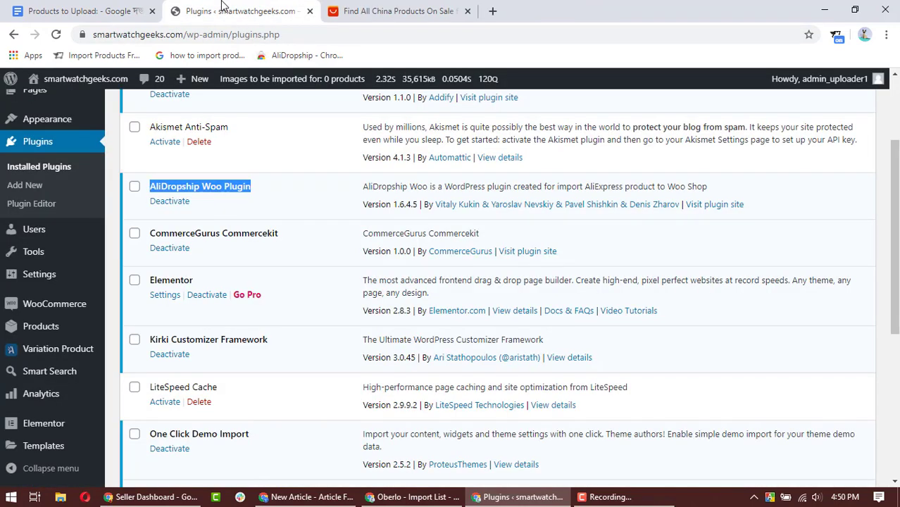
# Open the Import Products page of AliDropship Woo
pyautogui.scroll(2, 230, 211)
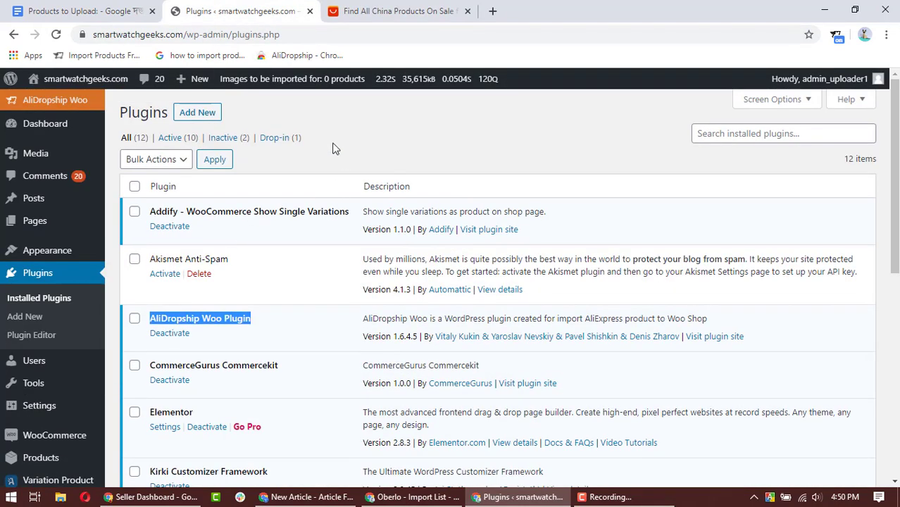
pyautogui.click(127, 144)
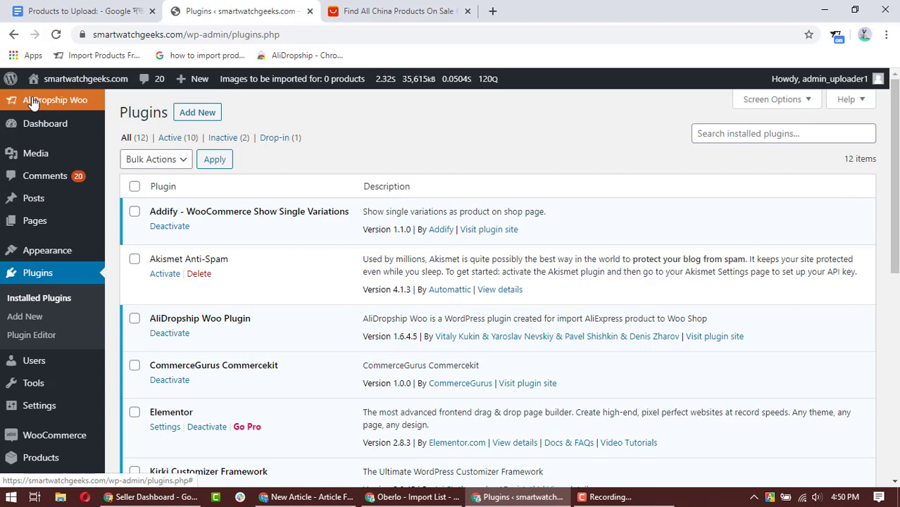
pyautogui.click(31, 102)
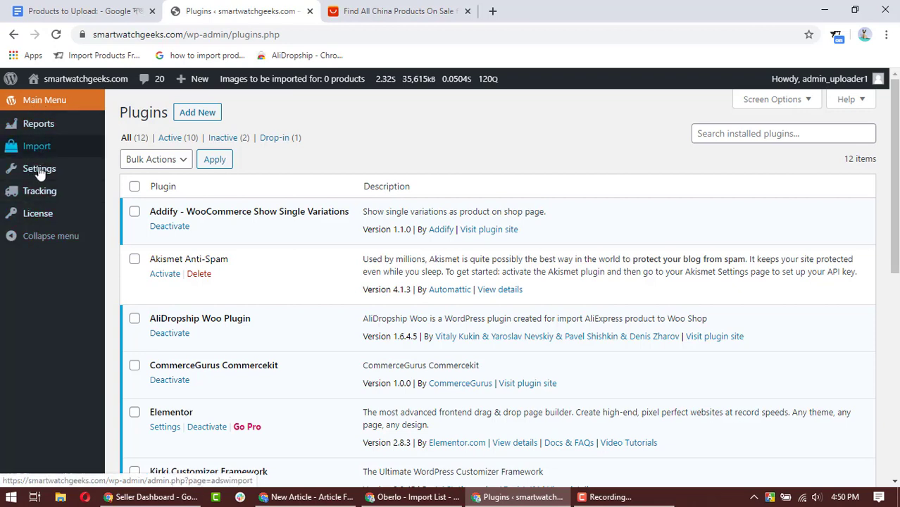
pyautogui.moveTo(33, 171)
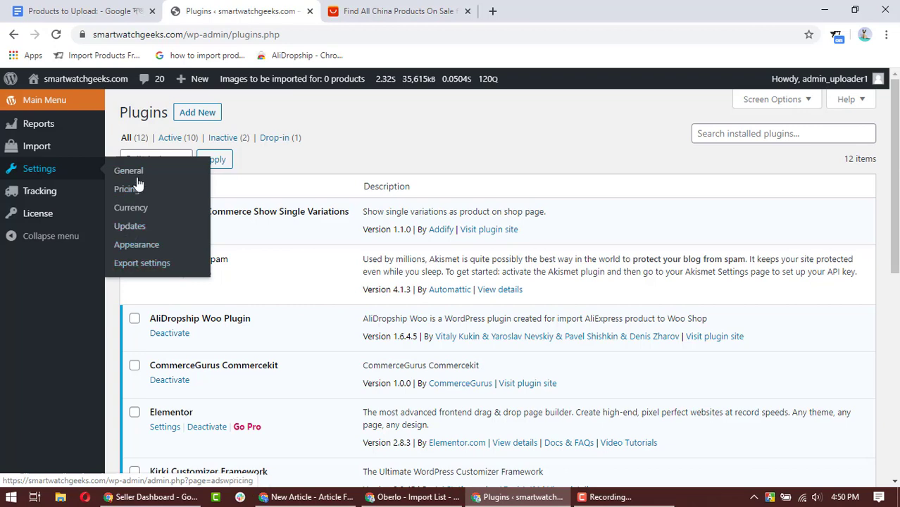
pyautogui.click(31, 152)
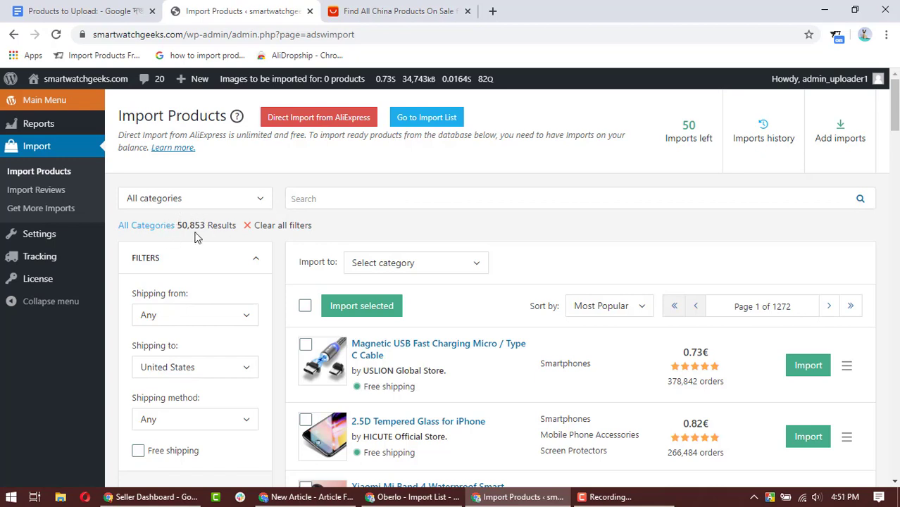
# Examine the shipping, price and order filters and the first page of products available for import
pyautogui.scroll(-1, 197, 237)
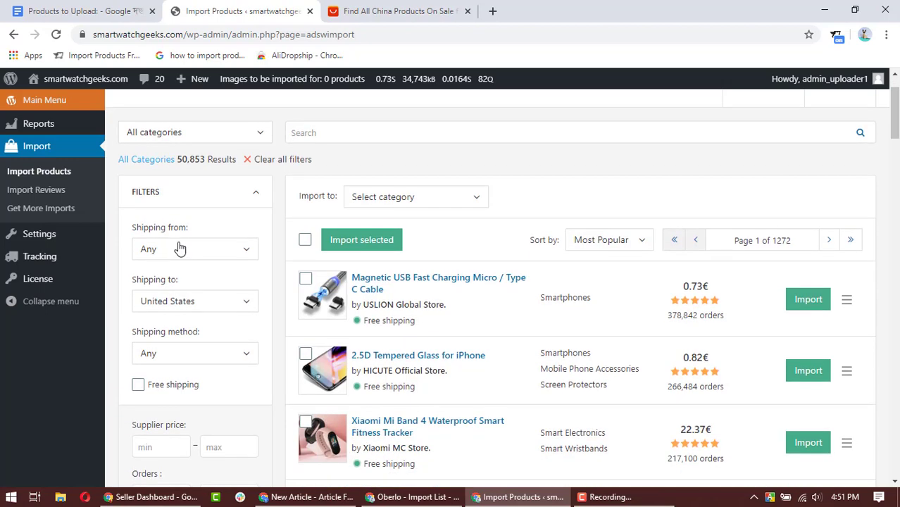
pyautogui.scroll(-1, 185, 249)
pyautogui.scroll(-2, 180, 246)
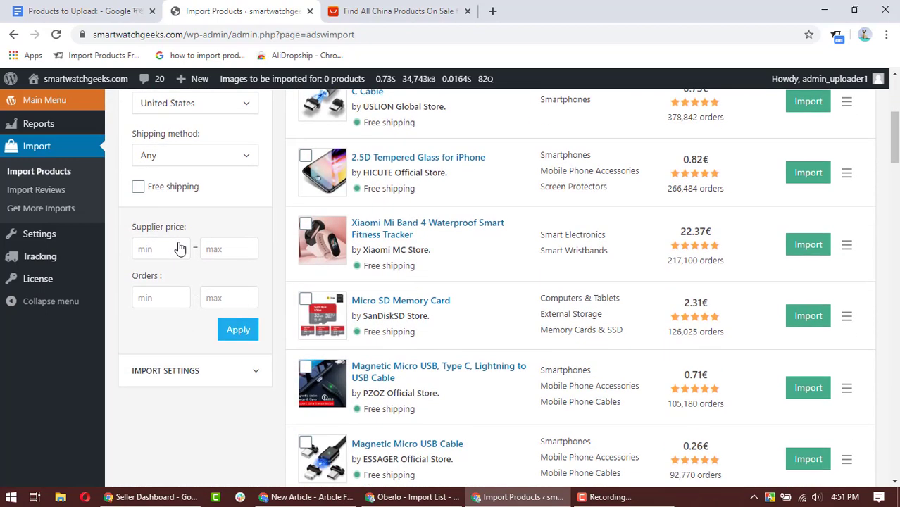
pyautogui.scroll(4, 181, 244)
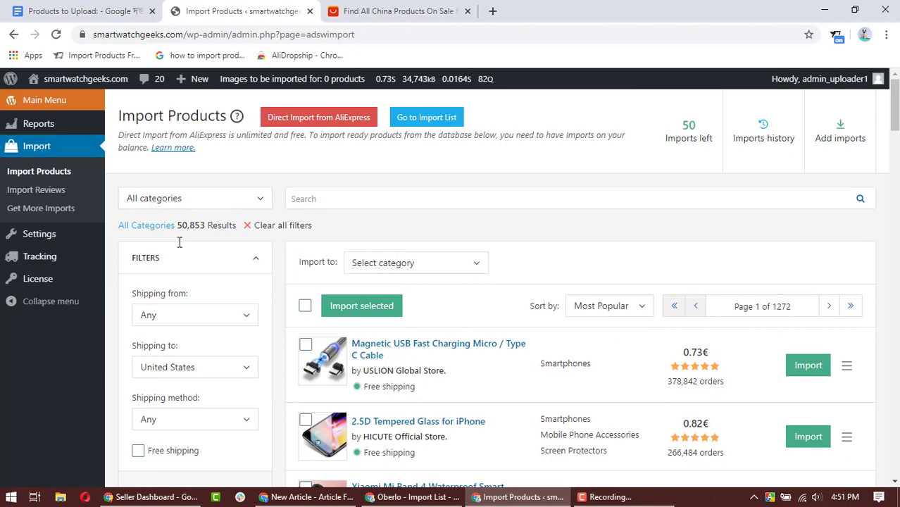
pyautogui.click(398, 262)
pyautogui.click(517, 266)
pyautogui.scroll(-3, 493, 309)
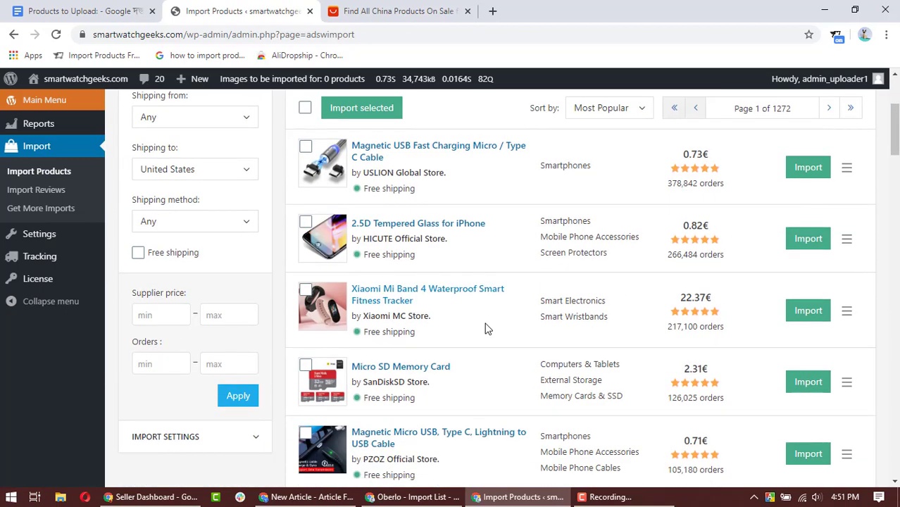
pyautogui.scroll(-20, 485, 328)
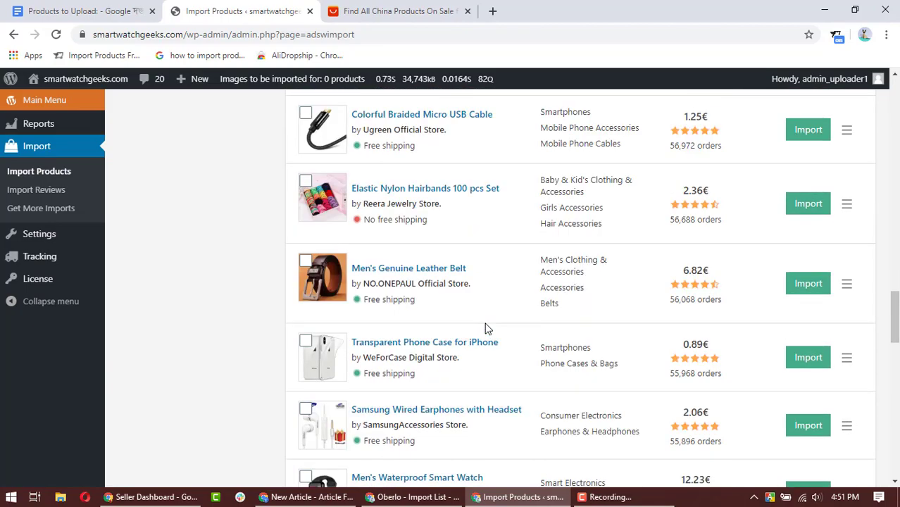
pyautogui.scroll(-20, 486, 329)
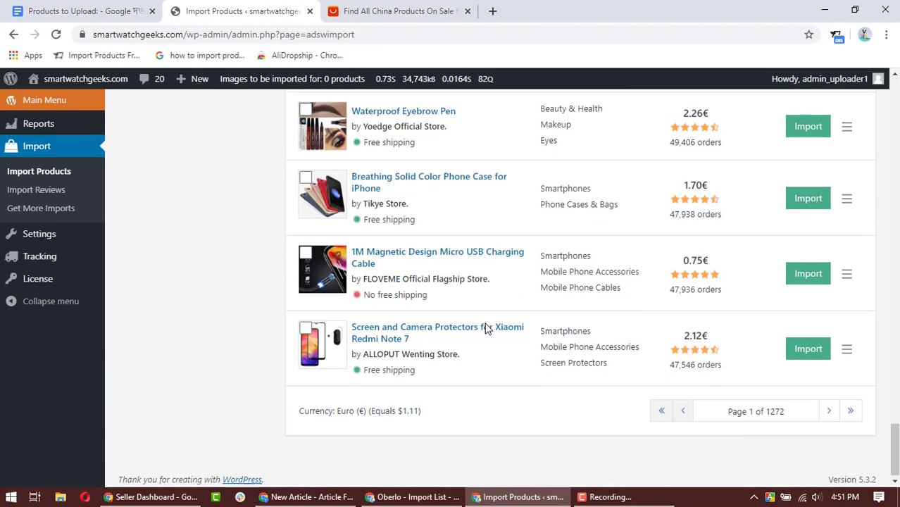
pyautogui.scroll(20, 486, 328)
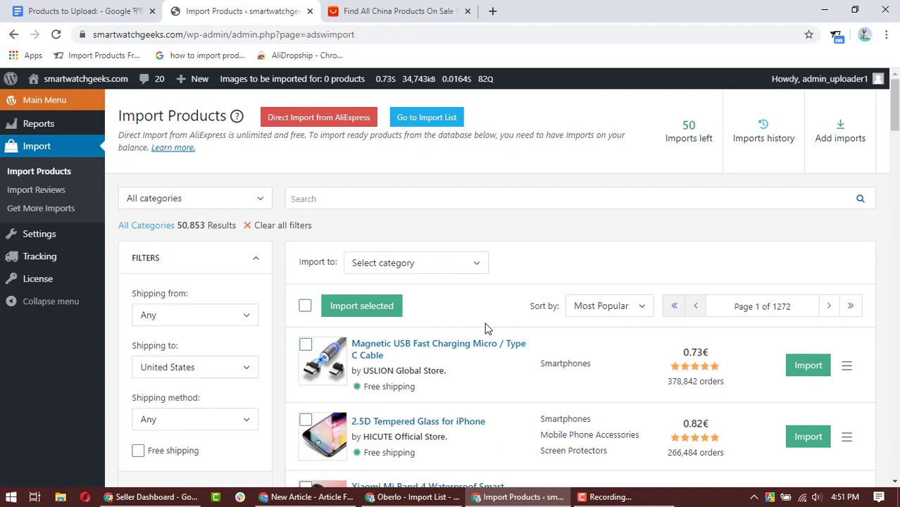
pyautogui.scroll(-2, 438, 323)
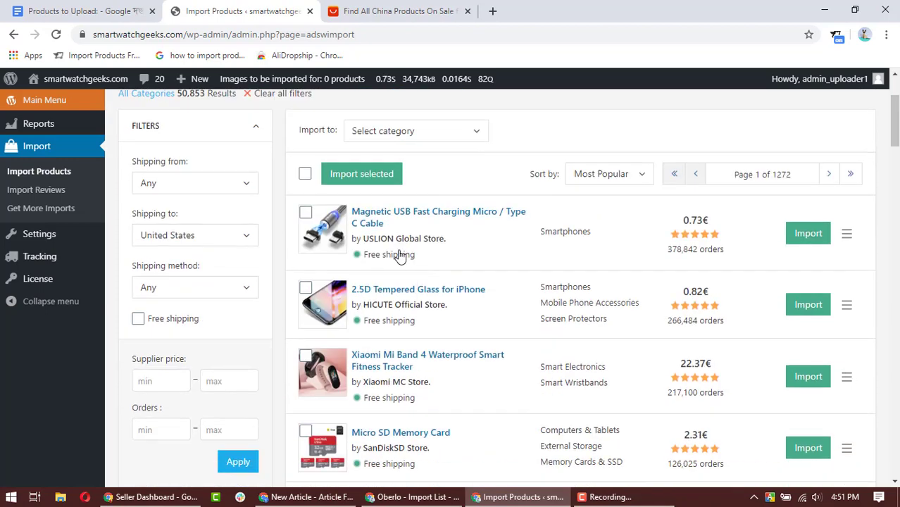
pyautogui.scroll(-2, 443, 282)
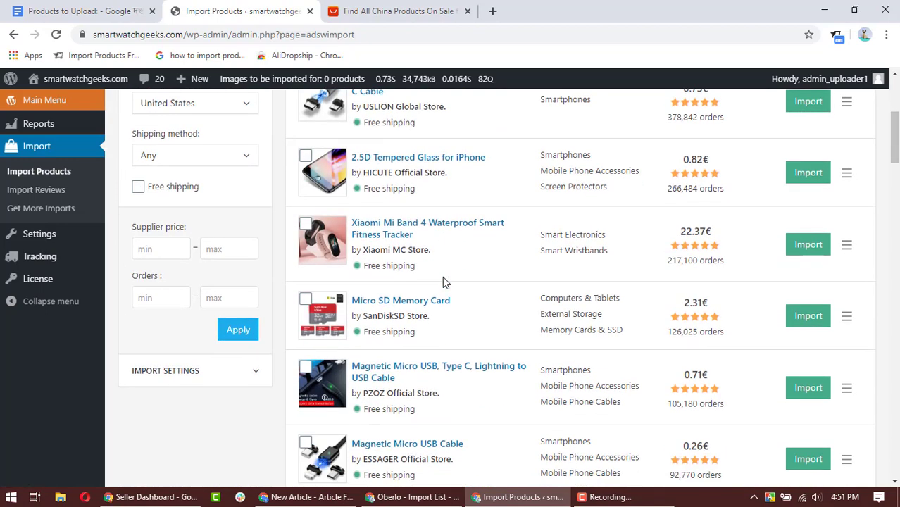
pyautogui.scroll(-2, 444, 282)
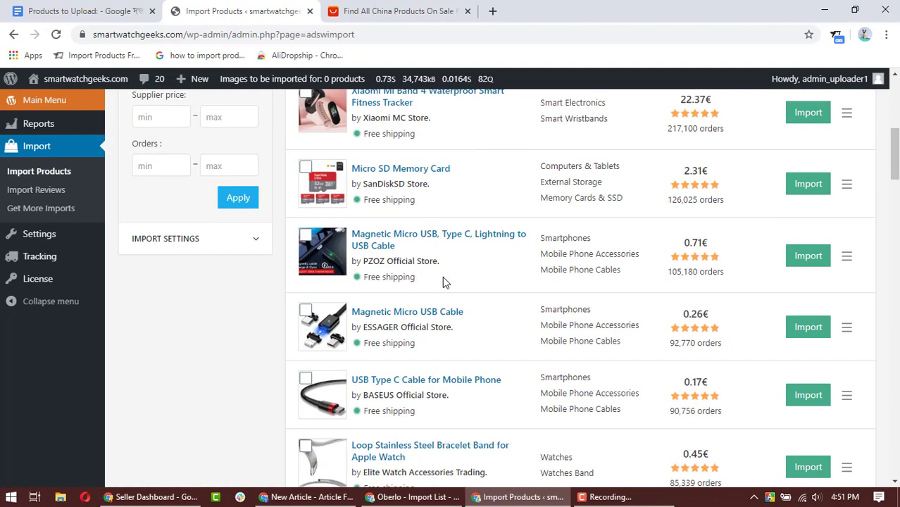
# Check the import settings options and the store categories available as the import target, without selecting any
pyautogui.click(243, 241)
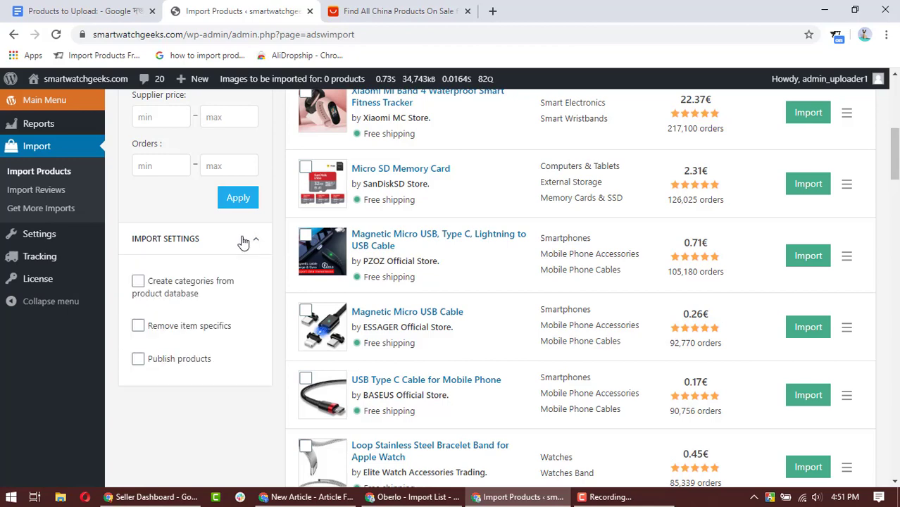
pyautogui.click(243, 242)
pyautogui.scroll(6, 310, 257)
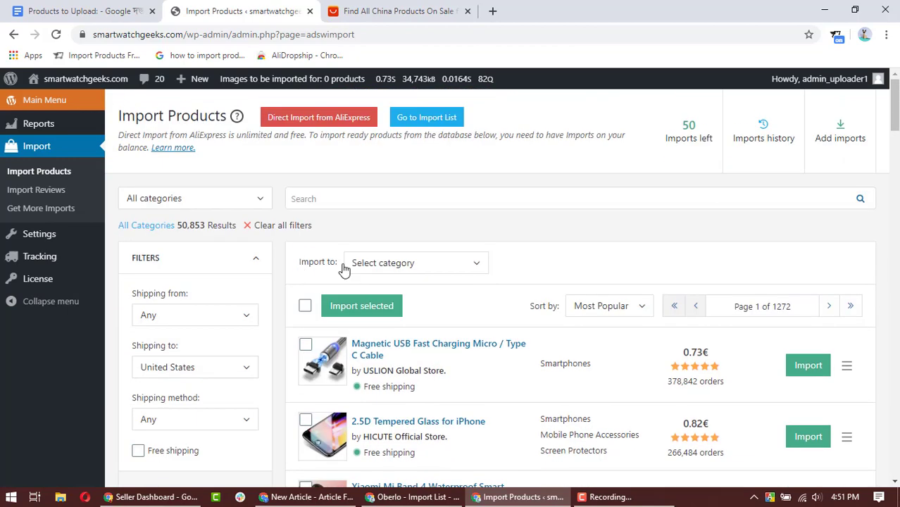
pyautogui.click(401, 266)
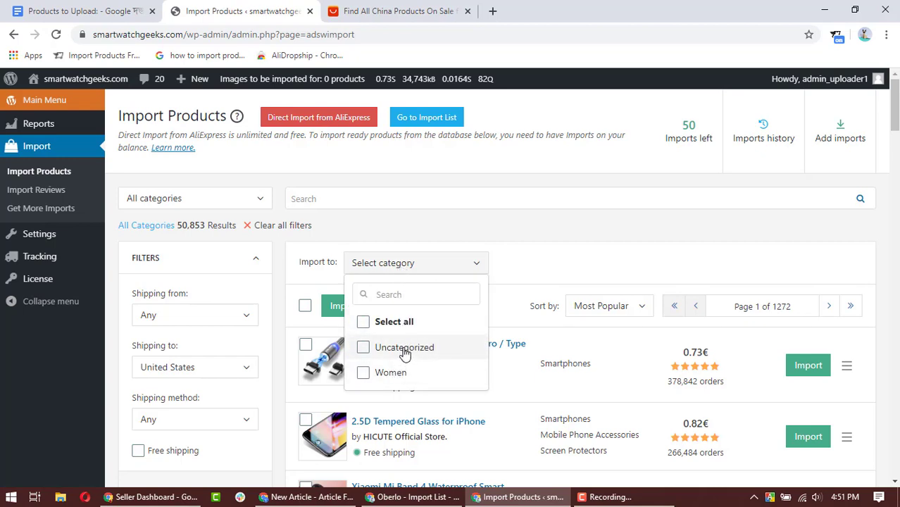
pyautogui.click(448, 263)
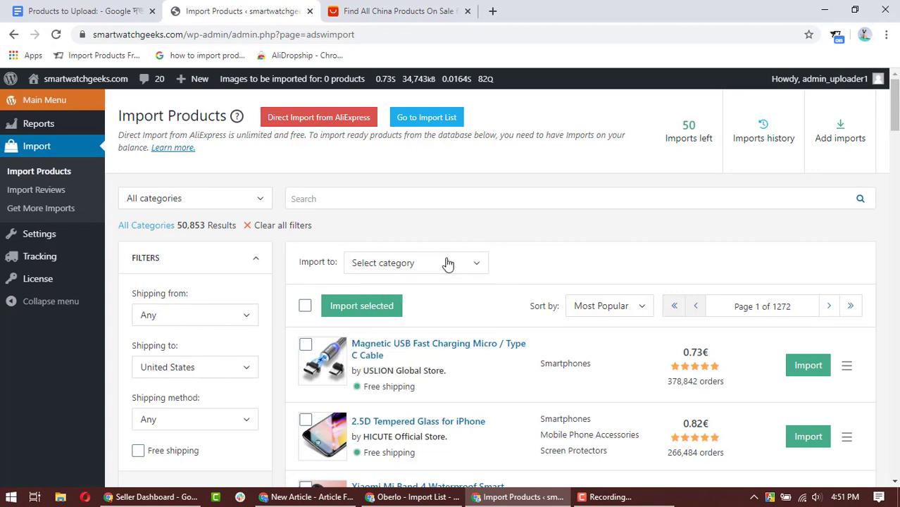
# Launch the direct import from AliExpress and open the AliDropship extension's page in the Chrome Web Store
pyautogui.click(319, 119)
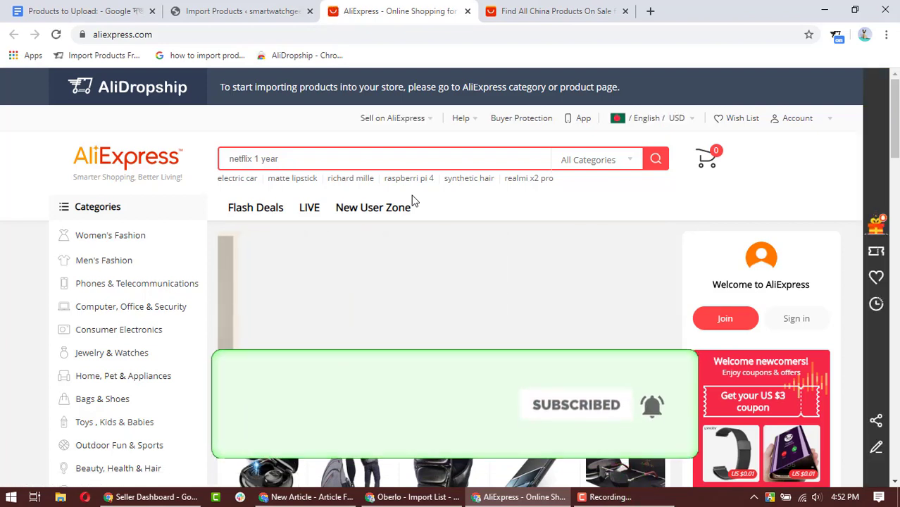
pyautogui.click(319, 57)
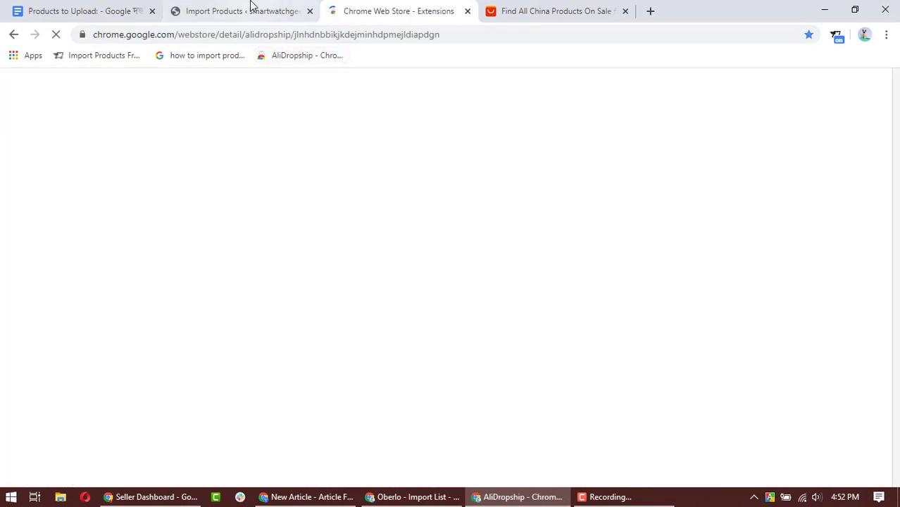
pyautogui.click(252, 11)
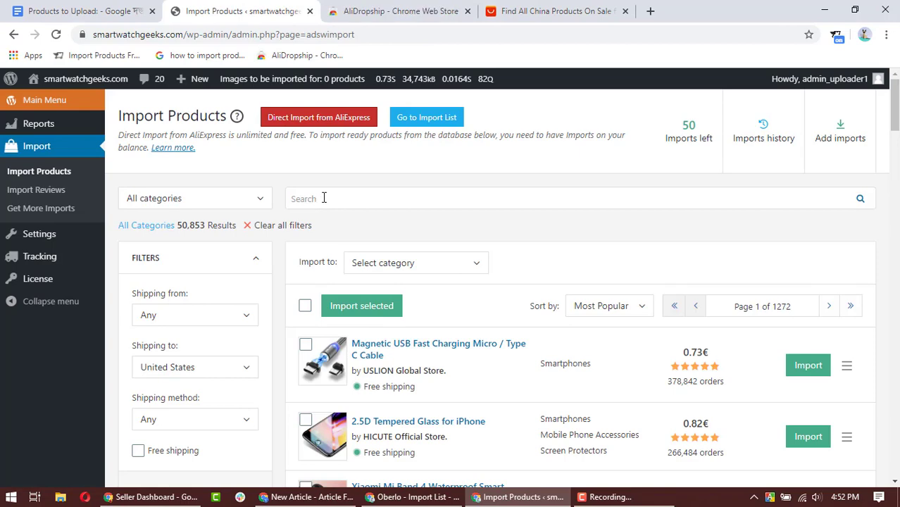
pyautogui.click(338, 123)
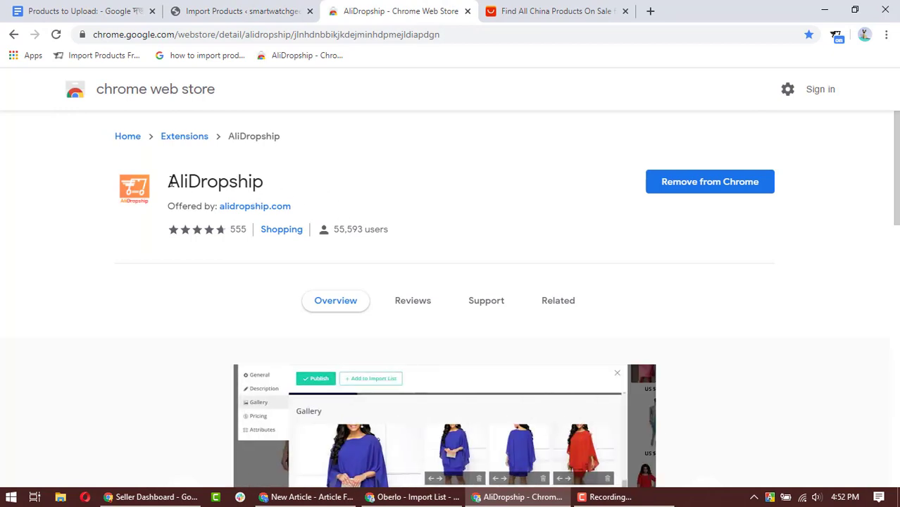
# Close the AliDropship extension's Chrome Web Store page and return to the AliExpress store listing
pyautogui.moveTo(170, 181); pyautogui.dragTo(273, 182)
pyautogui.click(223, 180)
pyautogui.click(466, 11)
# Open the US $11.99 LIGE 2019 men's fitness tracker from the store listing in a separate browser tab
pyautogui.scroll(-5, 417, 245)
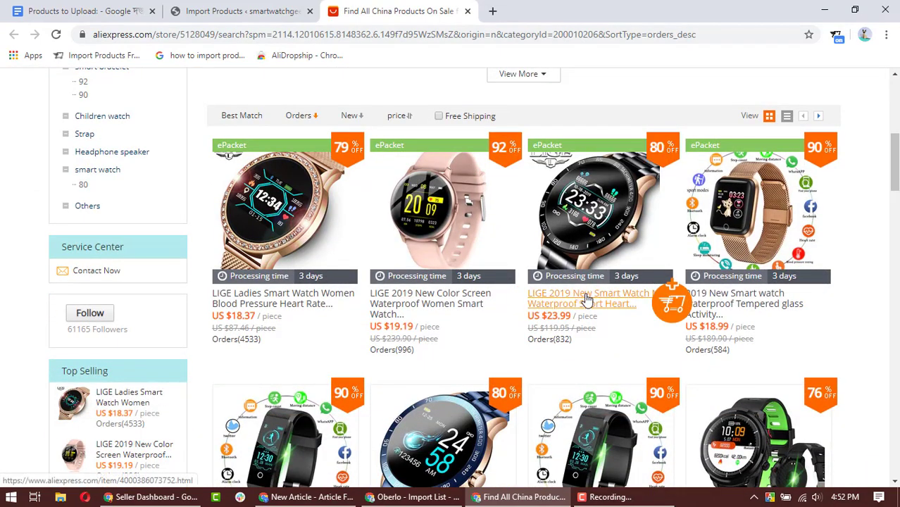
pyautogui.scroll(-2, 303, 300)
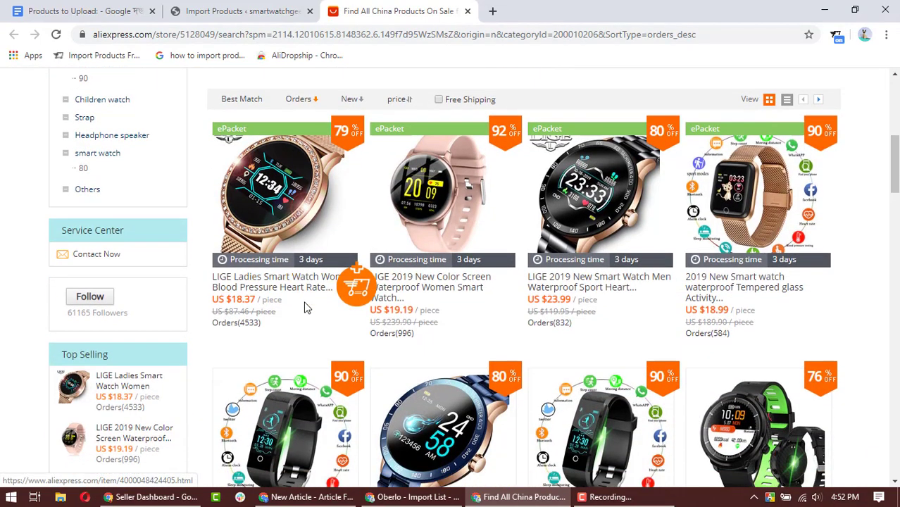
pyautogui.scroll(-2, 313, 299)
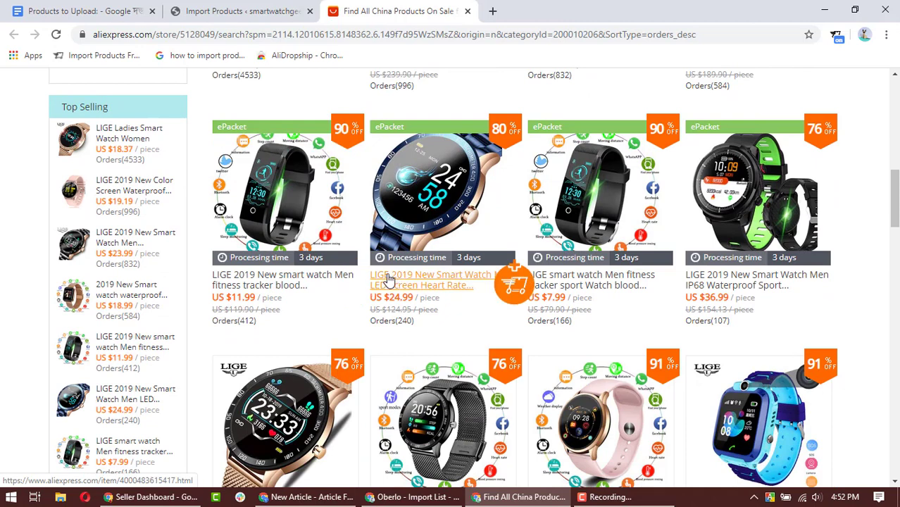
pyautogui.rightClick(268, 281)
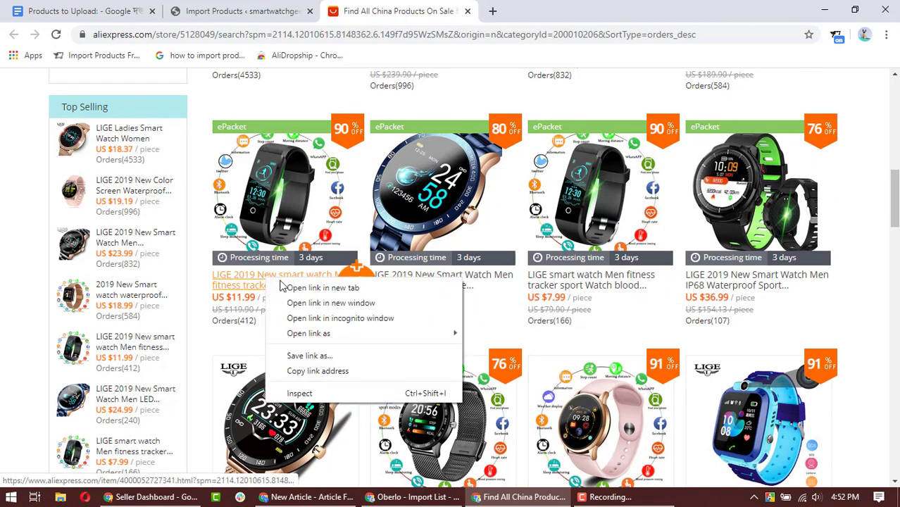
pyautogui.click(331, 286)
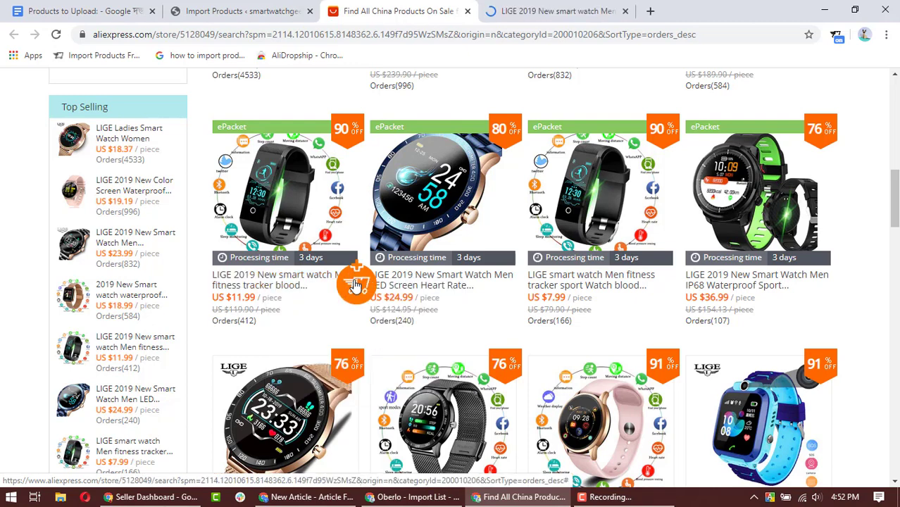
pyautogui.click(550, 5)
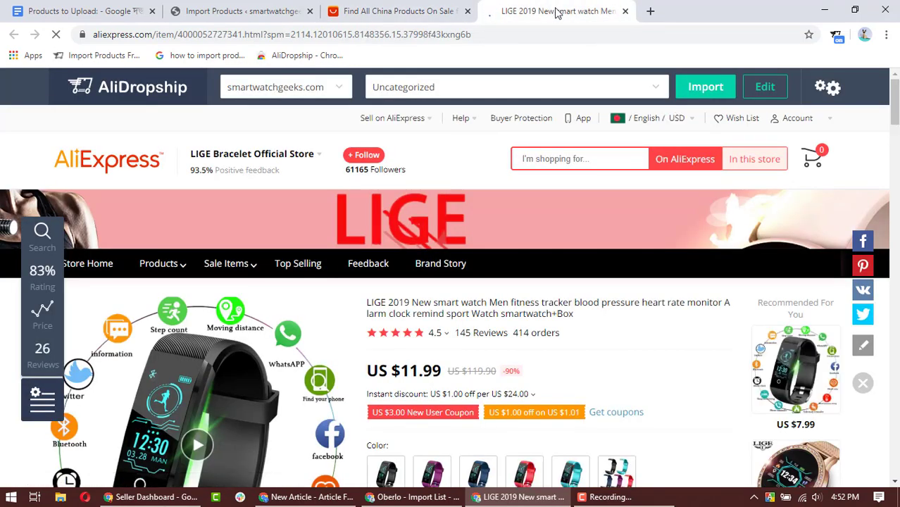
# Check the store connected to the AliDropship extension and set the fitness tracker's import category to Women
pyautogui.click(837, 37)
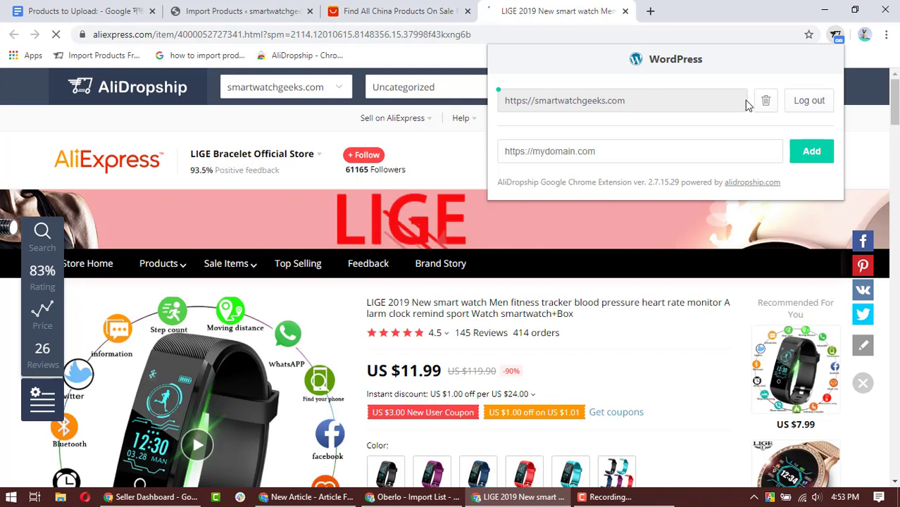
pyautogui.click(839, 37)
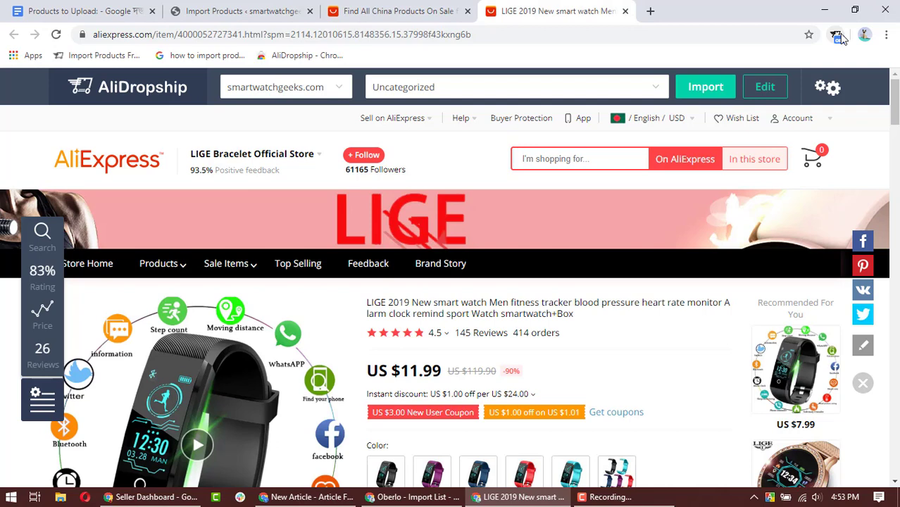
pyautogui.click(525, 85)
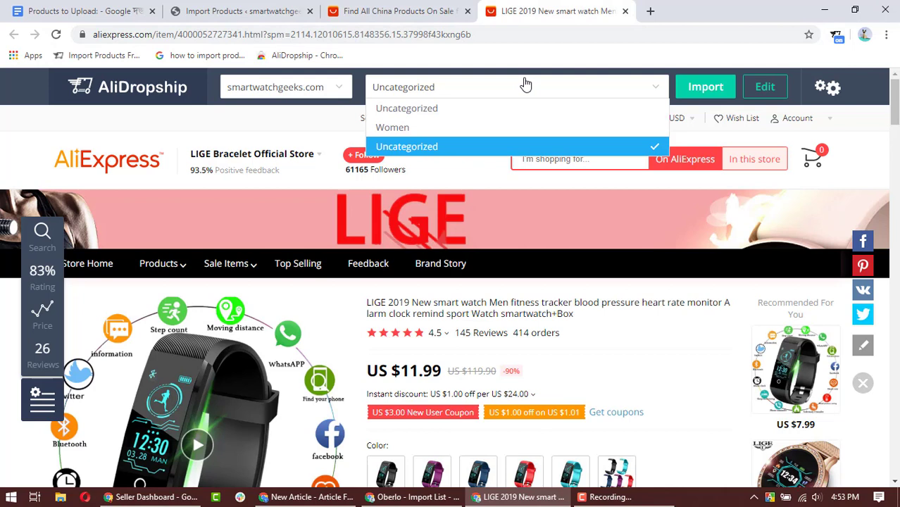
pyautogui.click(525, 85)
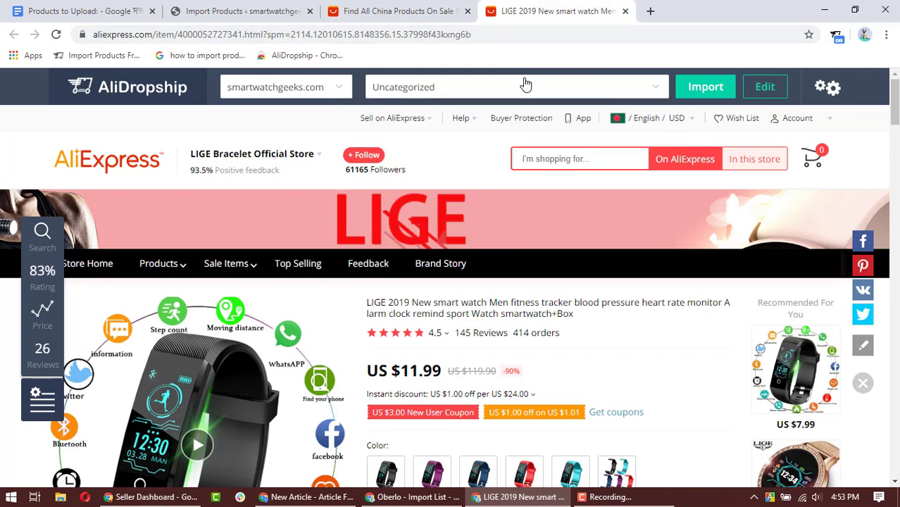
pyautogui.click(525, 84)
pyautogui.click(487, 124)
# Look through the fitness tracker's product page, then add it to the import list from the AliExpress store listing
pyautogui.scroll(-5, 624, 240)
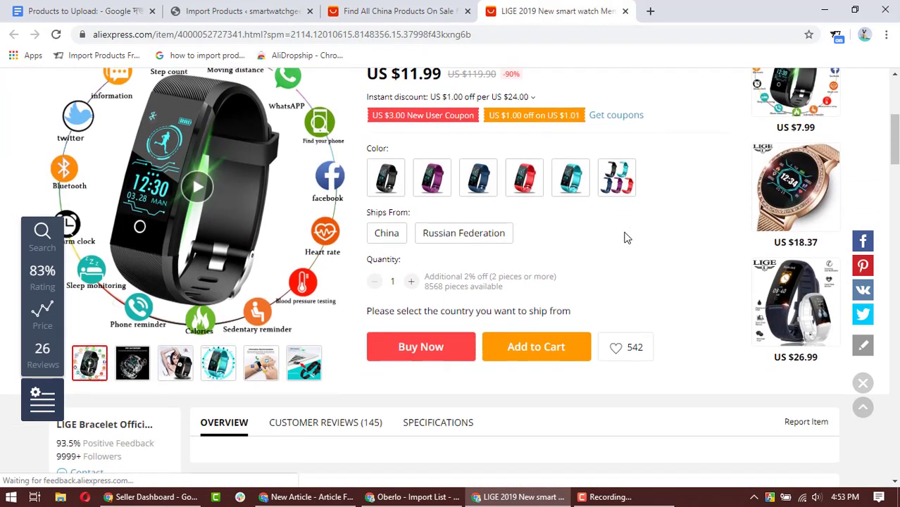
pyautogui.scroll(-10, 624, 238)
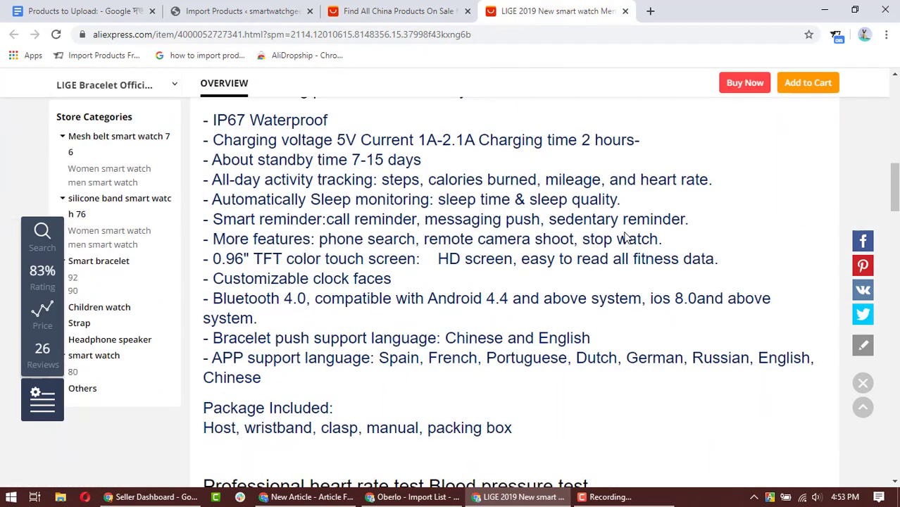
pyautogui.scroll(15, 623, 238)
pyautogui.hotkey('ctrl', 'shift', 'Tab')
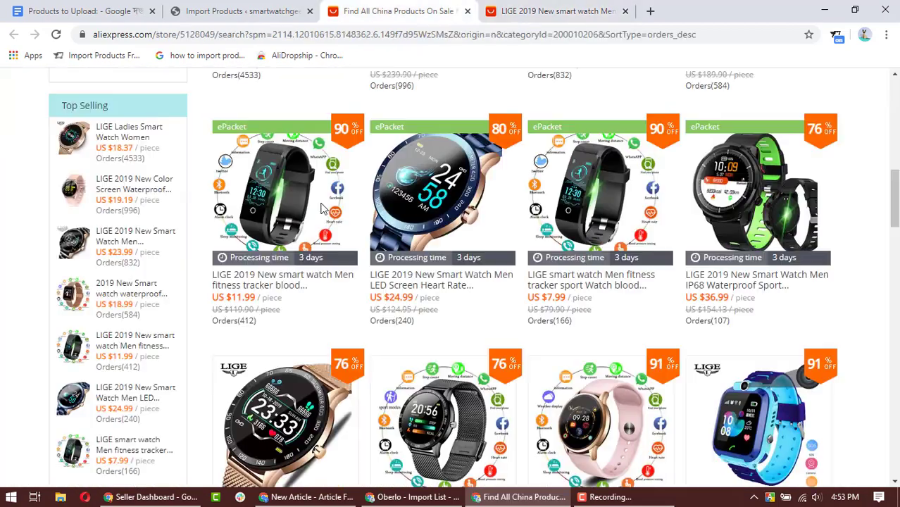
pyautogui.moveTo(357, 281)
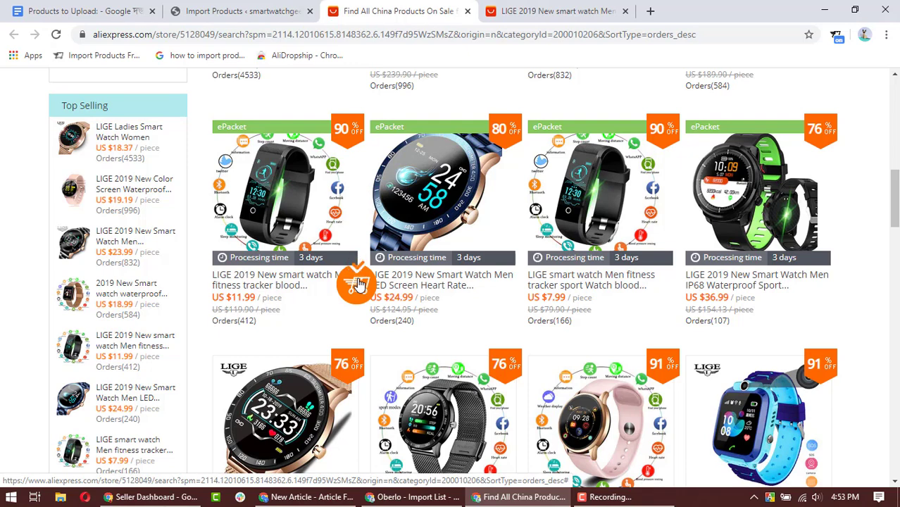
pyautogui.click(357, 291)
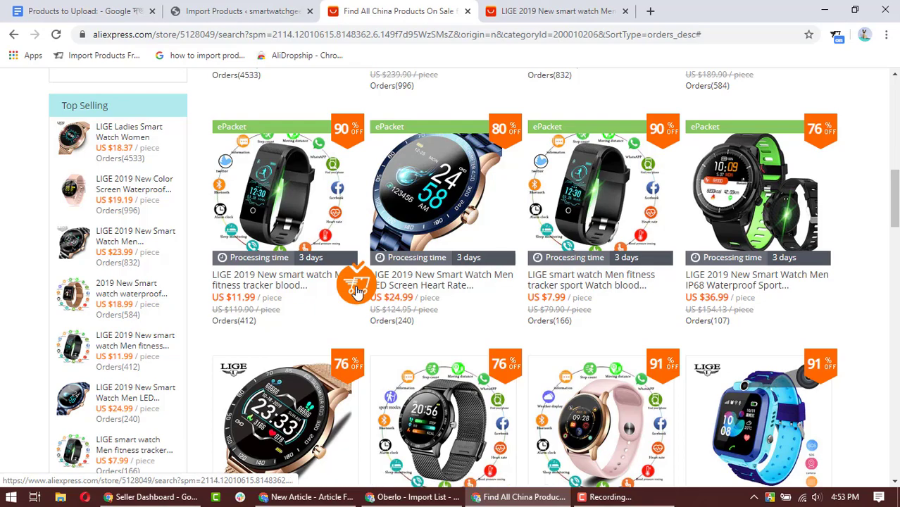
# Open the US $36.99 LIGE IP68 waterproof sport watch in a separate browser tab and check the extension's connected store
pyautogui.scroll(-9, 357, 291)
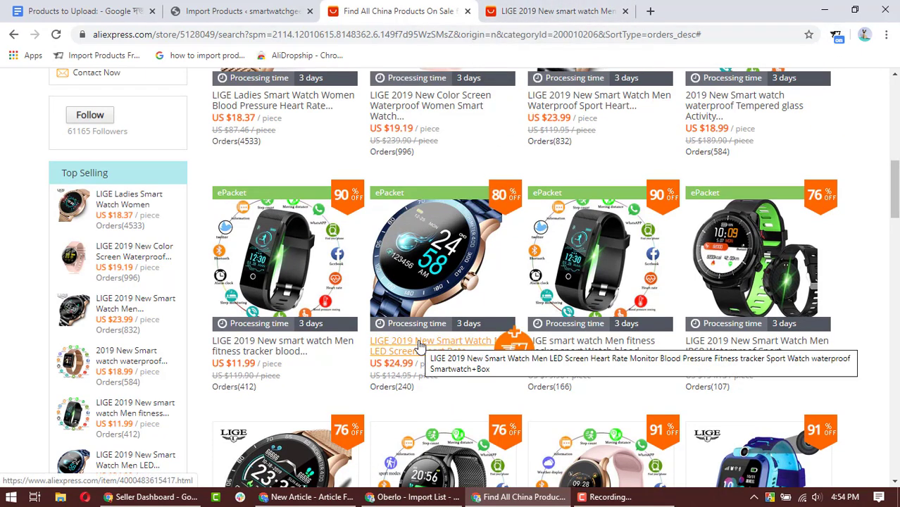
pyautogui.rightClick(752, 344)
pyautogui.click(759, 356)
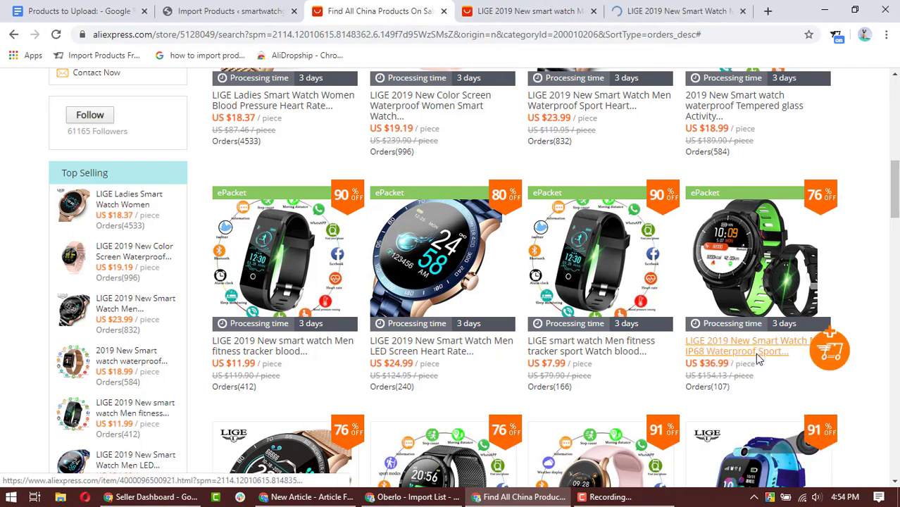
pyautogui.click(691, 7)
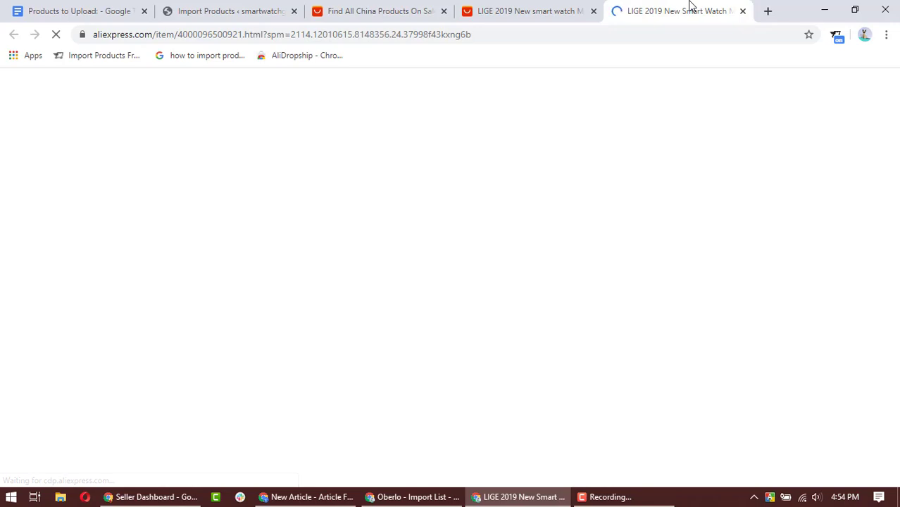
pyautogui.click(836, 36)
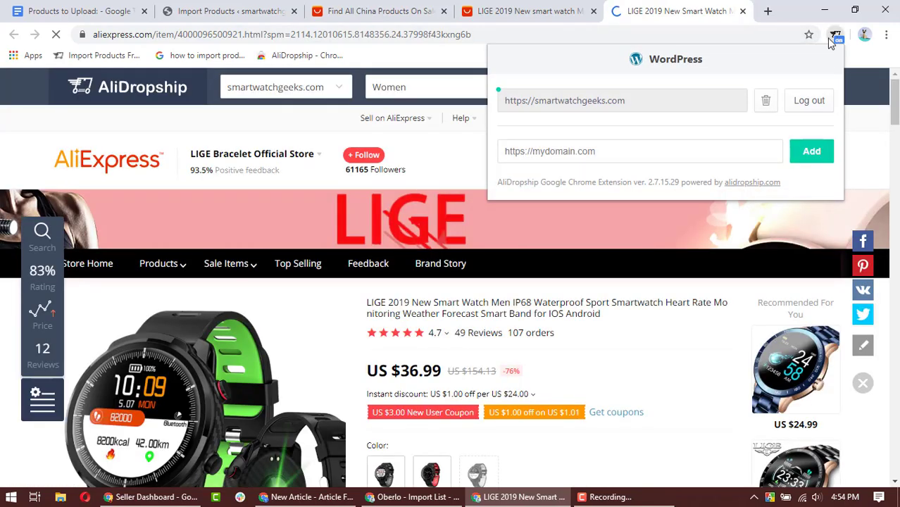
pyautogui.click(833, 37)
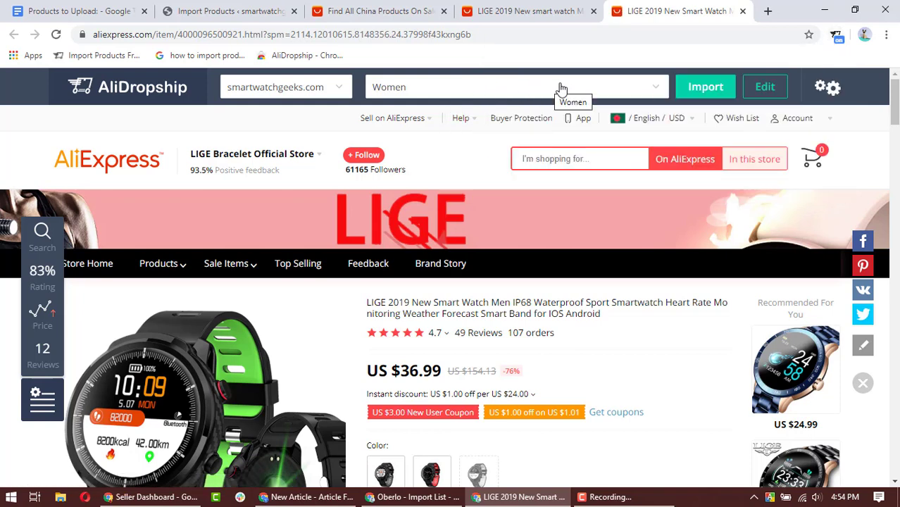
# Examine the extension's shipping and description-removal settings alongside the sport watch's product description, without changing any option
pyautogui.click(825, 87)
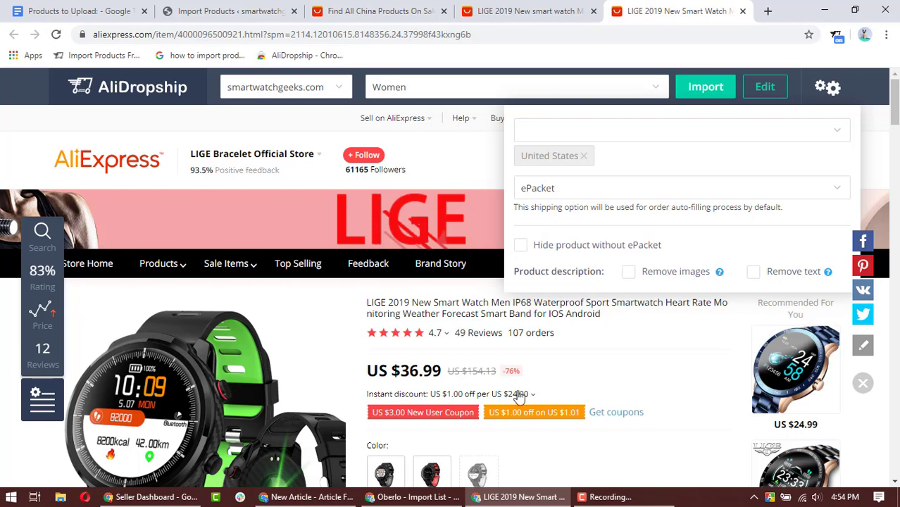
pyautogui.scroll(-20, 518, 391)
pyautogui.scroll(-15, 484, 341)
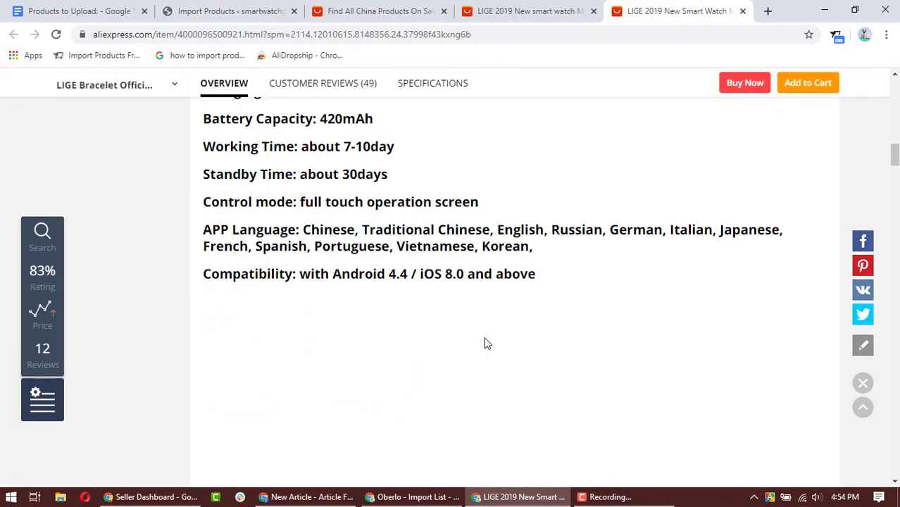
pyautogui.scroll(20, 483, 342)
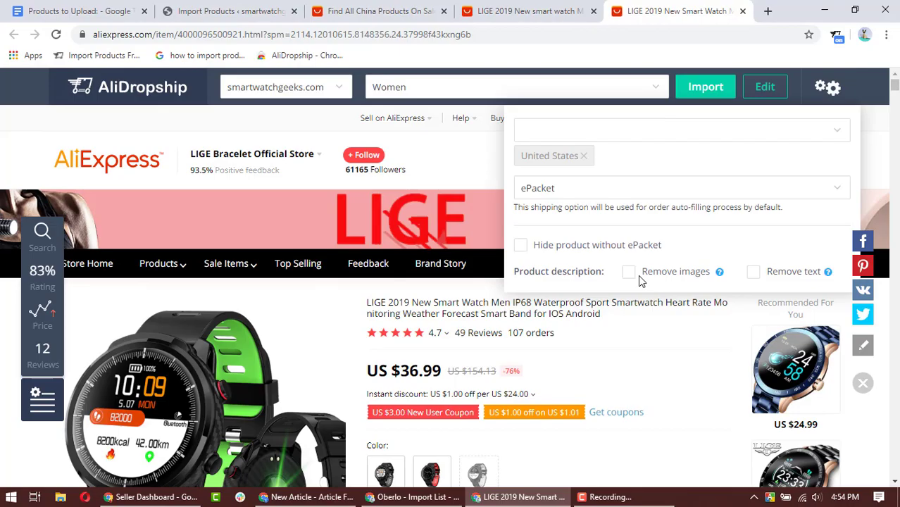
pyautogui.scroll(-20, 639, 281)
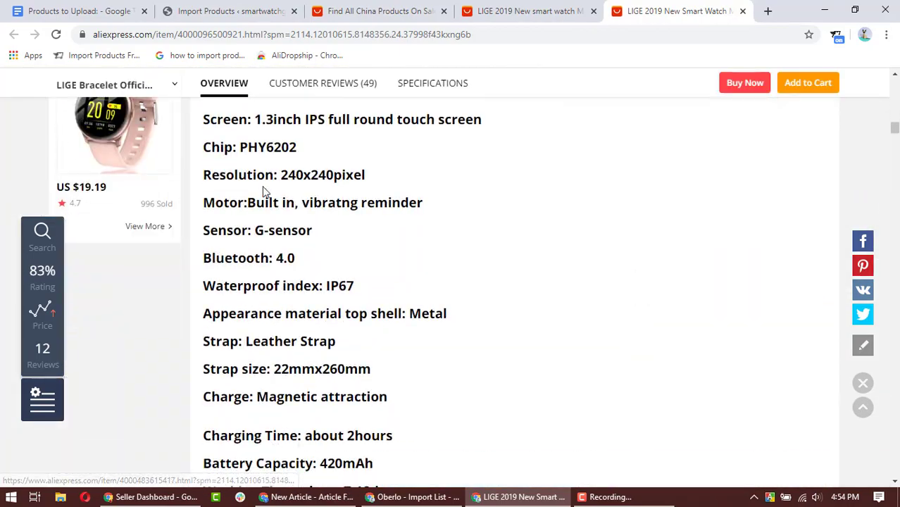
pyautogui.scroll(15, 490, 367)
pyautogui.scroll(10, 599, 376)
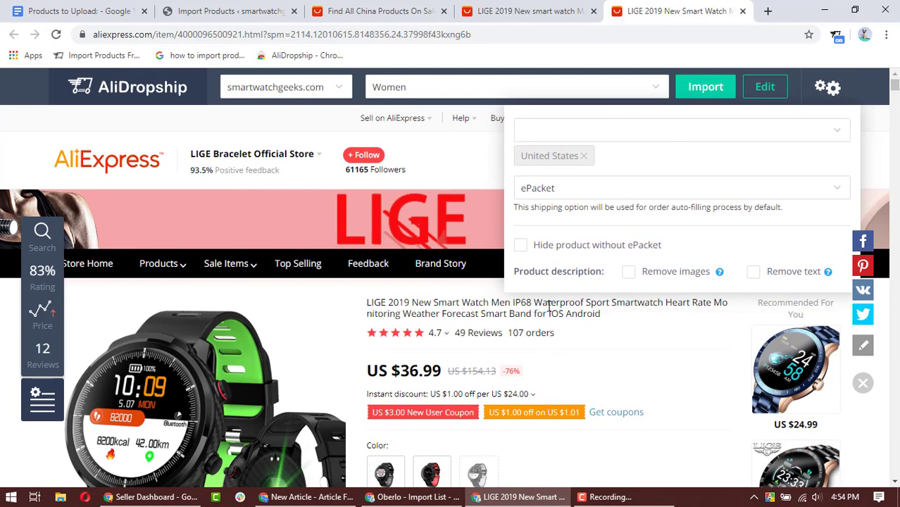
# Import the IP68 sport watch into the Women category, close the import settings and check the extension's connected store
pyautogui.click(704, 88)
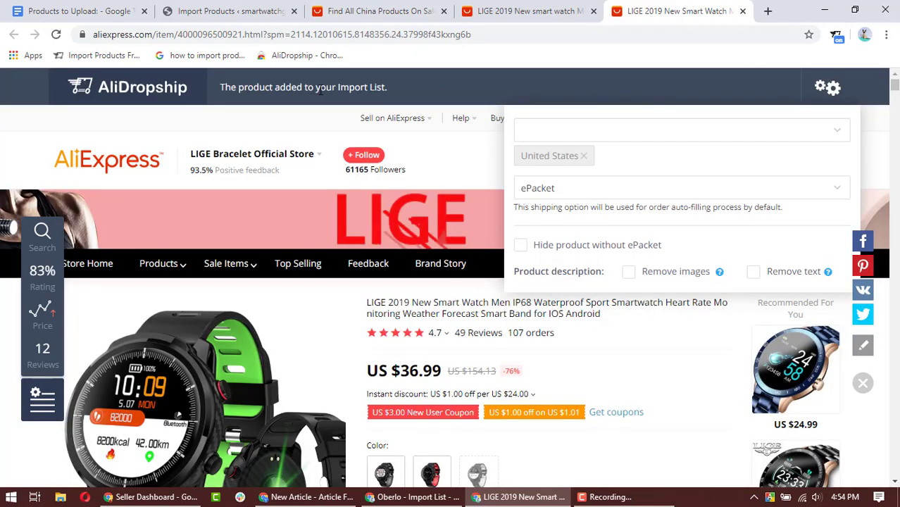
pyautogui.click(828, 90)
pyautogui.click(828, 90)
pyautogui.click(829, 90)
pyautogui.click(835, 35)
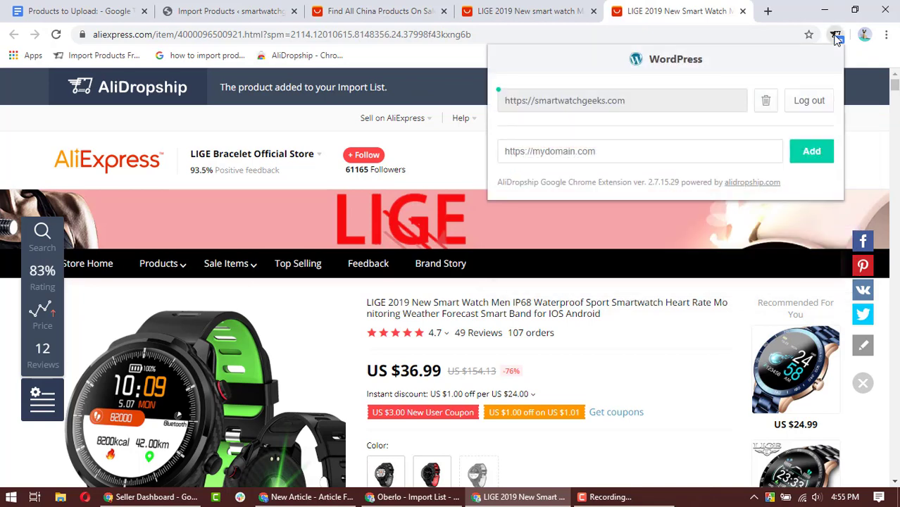
# Return to the store's Import Products page and open the Import List
pyautogui.click(521, 10)
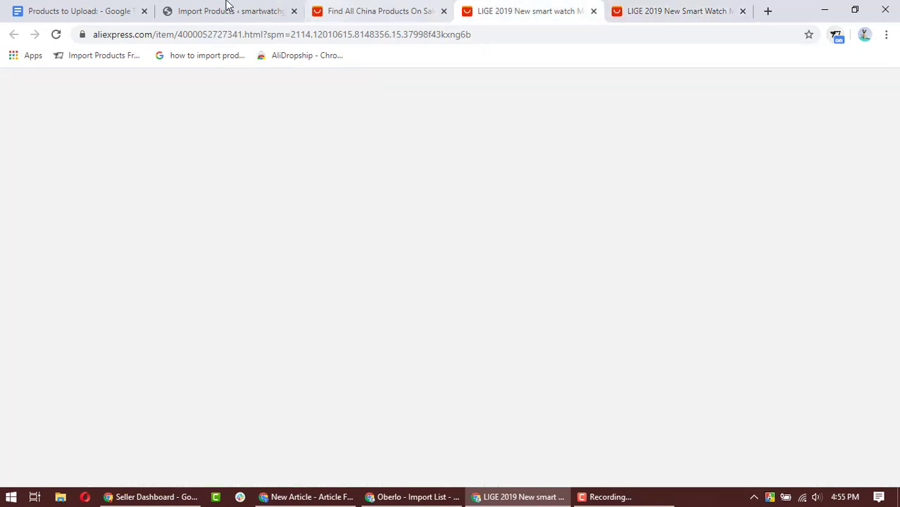
pyautogui.click(227, 6)
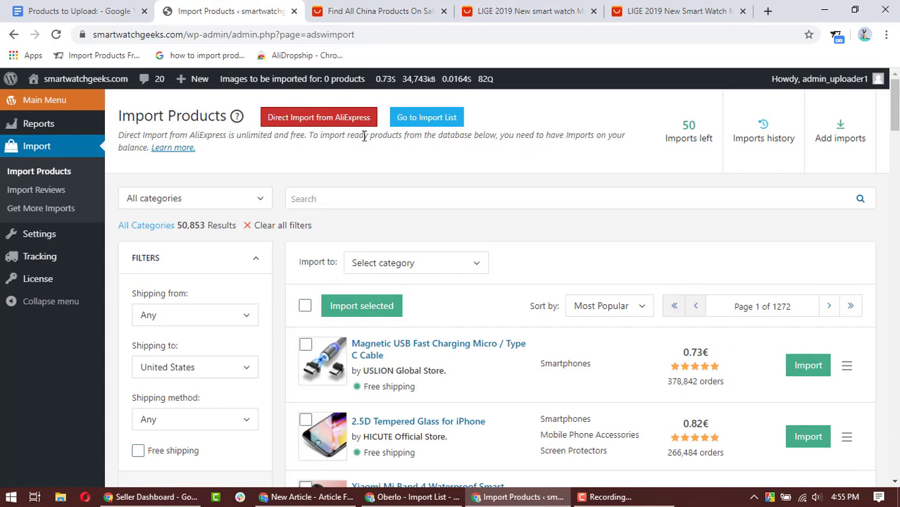
pyautogui.click(427, 120)
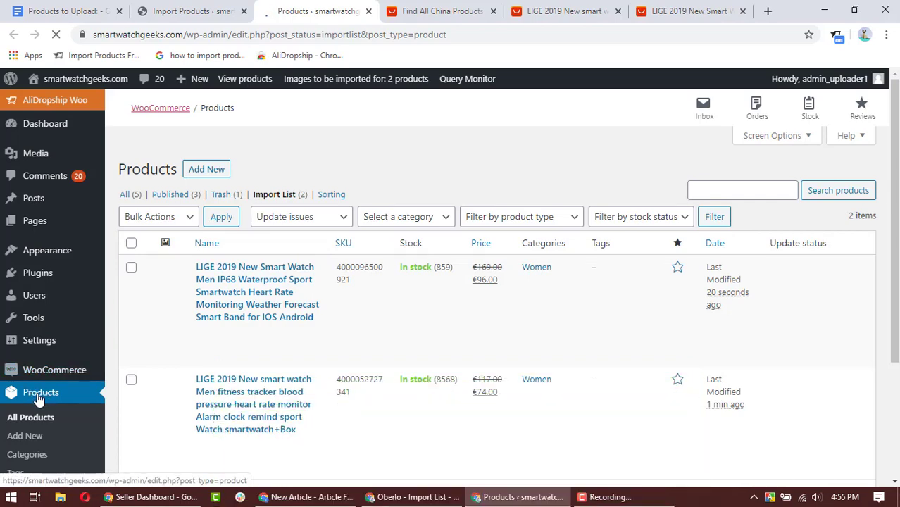
# Open the imported LIGE fitness tracker for editing and review its category, product data, image and description
pyautogui.scroll(-1, 374, 305)
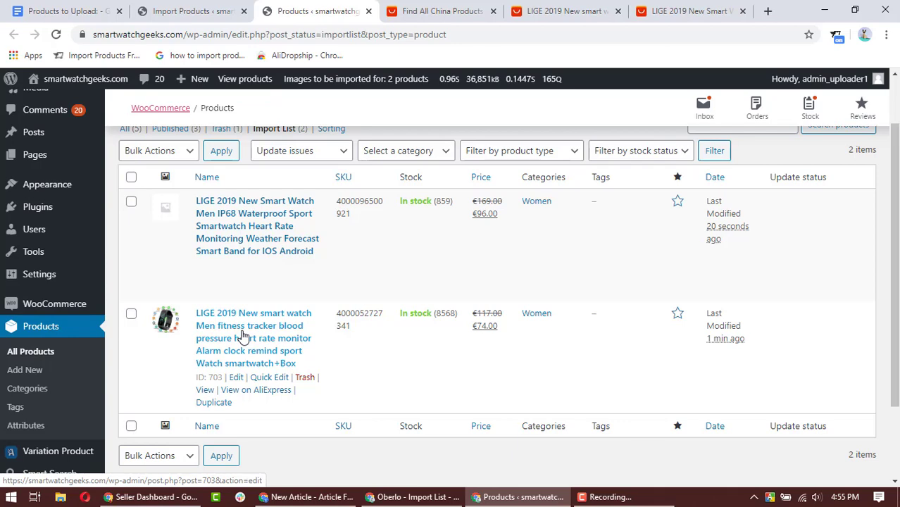
pyautogui.click(235, 378)
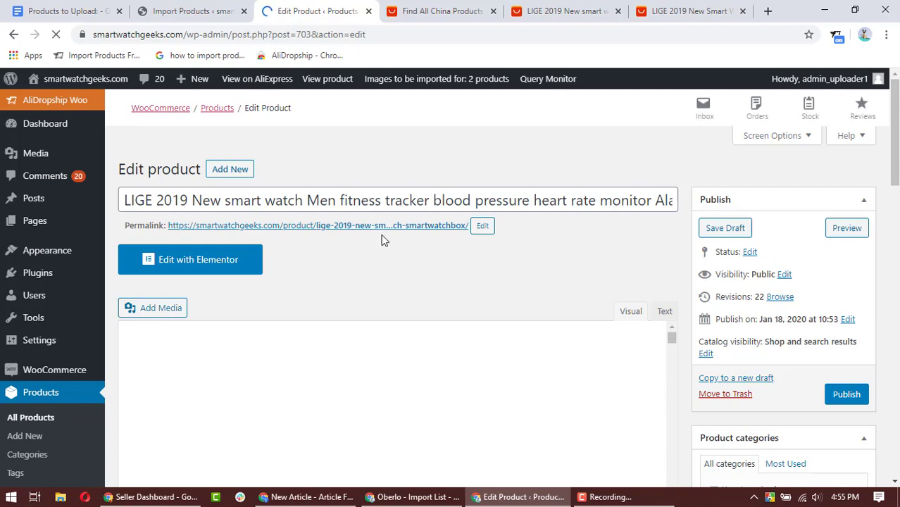
pyautogui.scroll(-4, 415, 254)
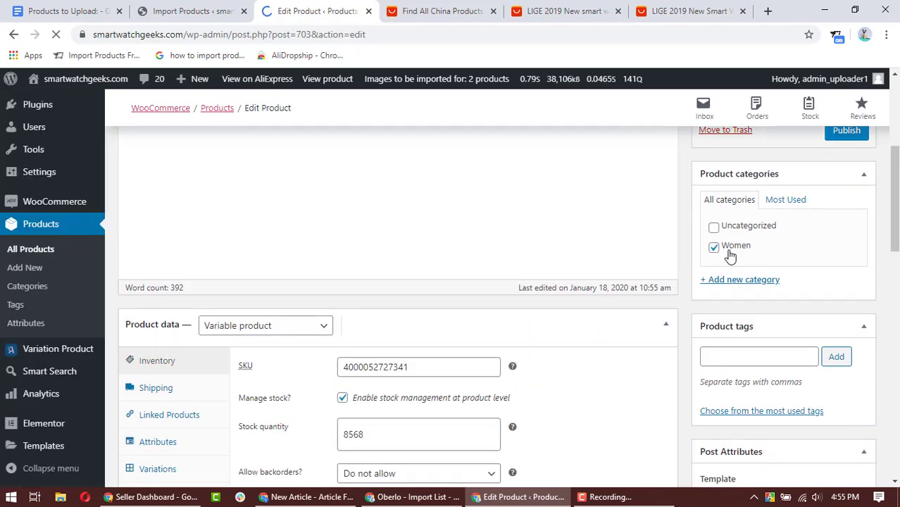
pyautogui.scroll(-9, 603, 331)
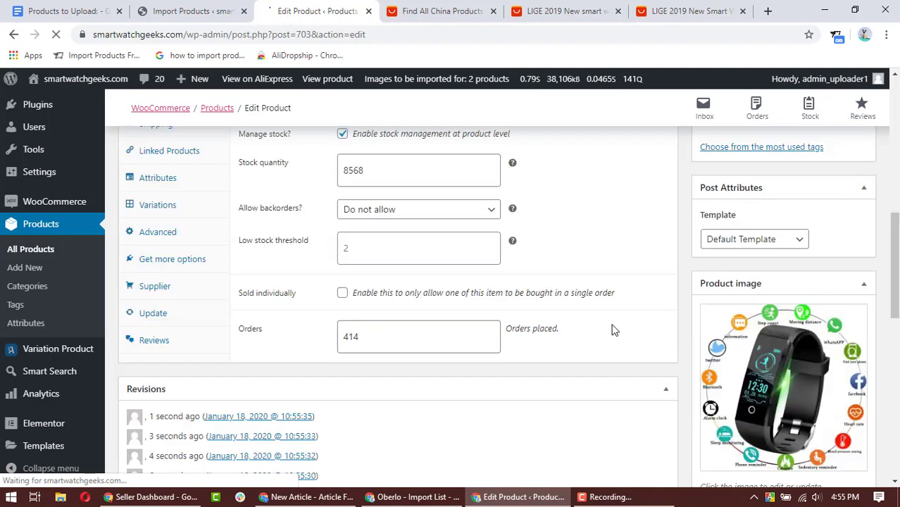
pyautogui.scroll(15, 612, 329)
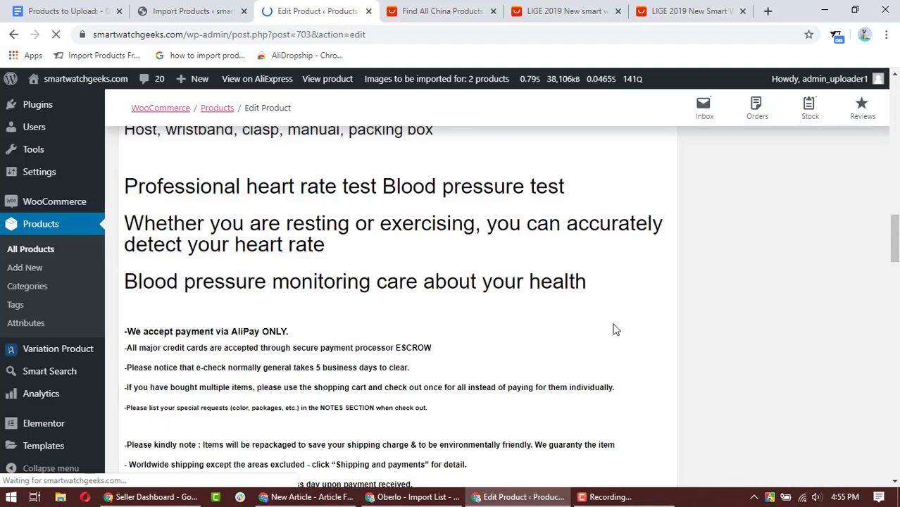
# Replace "LIGE 2019" at the start of the product title with "Smartpro"
pyautogui.scroll(-4, 466, 316)
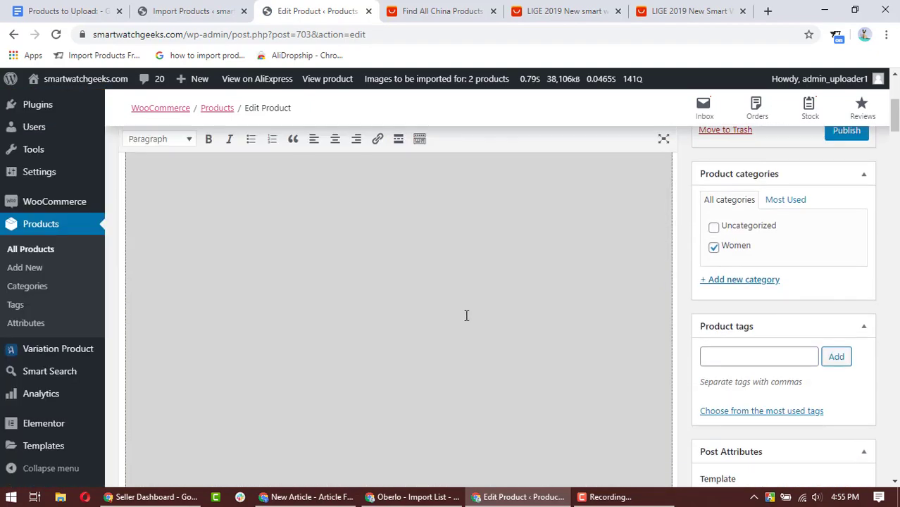
pyautogui.scroll(4, 498, 303)
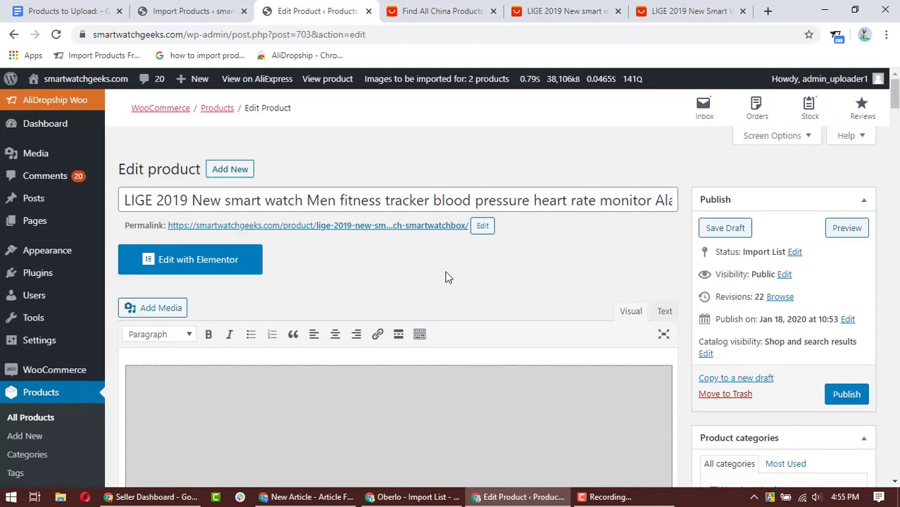
pyautogui.moveTo(187, 200); pyautogui.dragTo(109, 204)
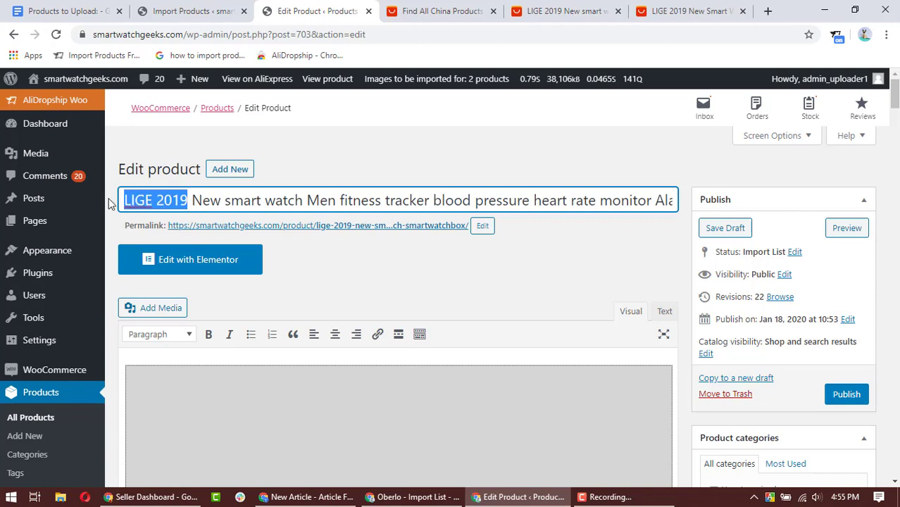
pyautogui.write('Smartpro')
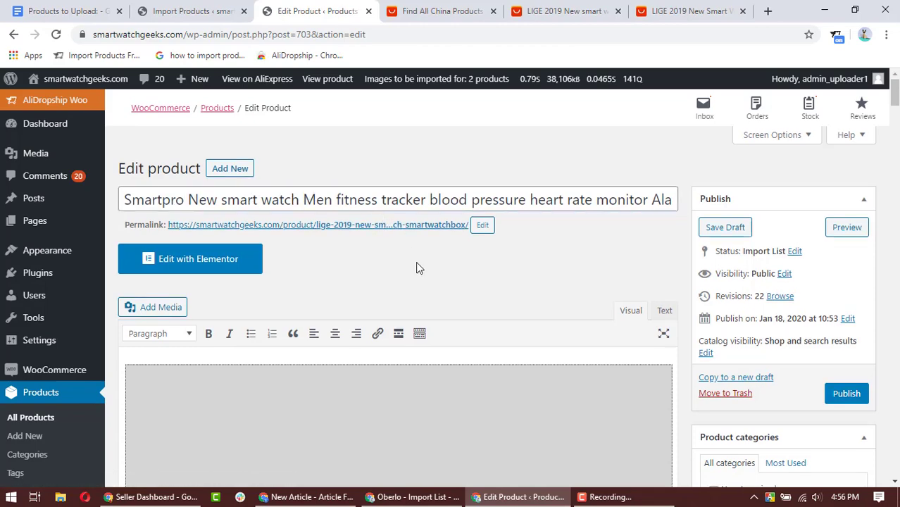
# Remove the large grey placeholder image and extra blank line above the product description text, and capitalise its "Description" heading
pyautogui.scroll(-3, 408, 267)
pyautogui.scroll(3, 417, 262)
pyautogui.scroll(-6, 389, 300)
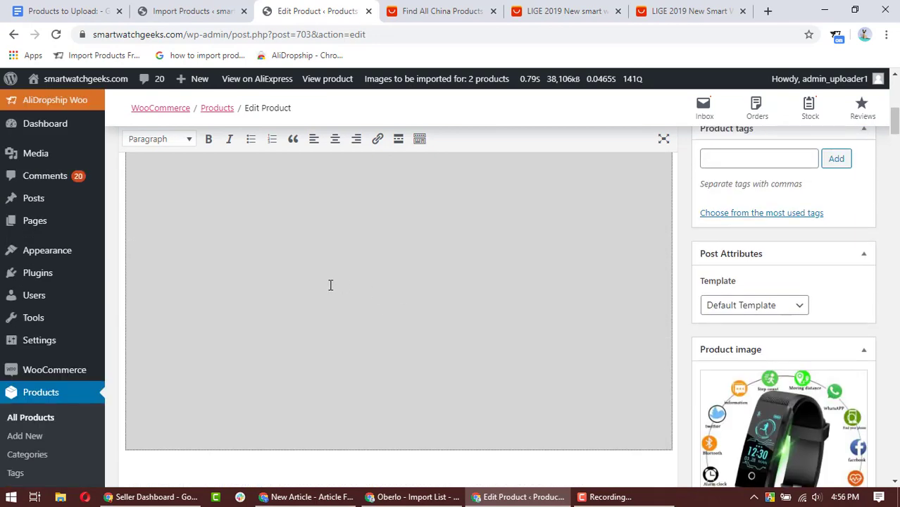
pyautogui.click(331, 285)
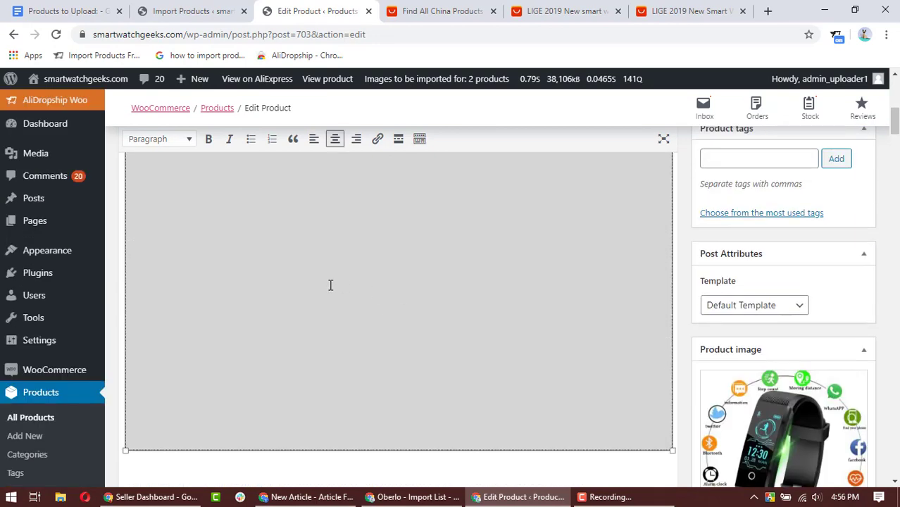
pyautogui.press('Delete')
pyautogui.scroll(2, 273, 308)
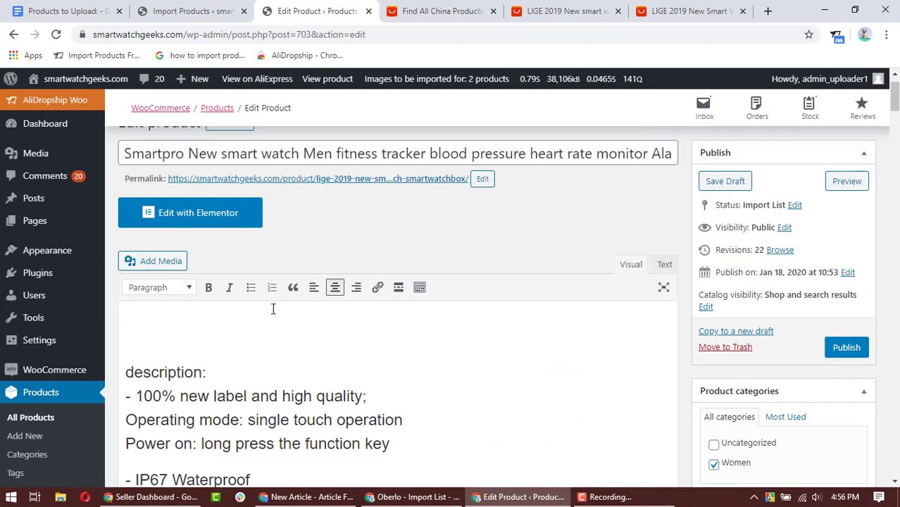
pyautogui.press('BackSpace')
pyautogui.moveTo(134, 336); pyautogui.dragTo(123, 335)
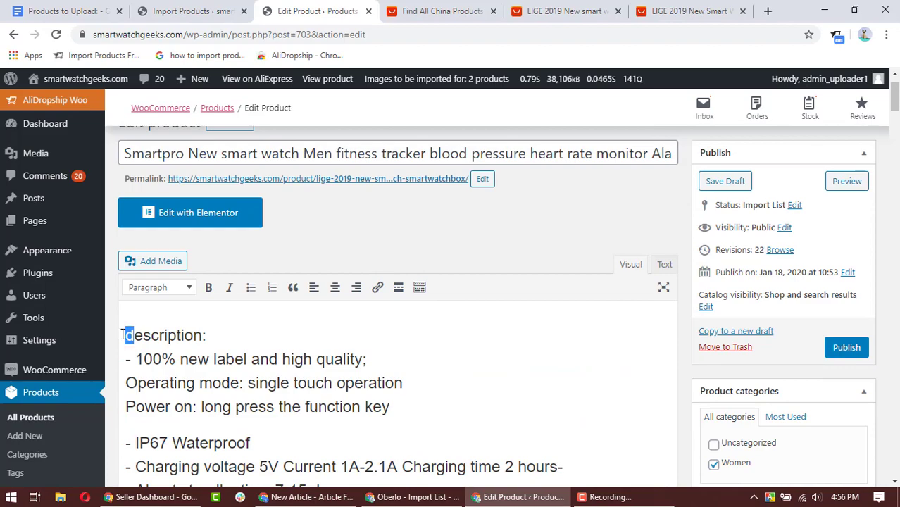
pyautogui.write('D')
# Delete the supplier's content from the Payment section through the Contact us section at the end of the product description
pyautogui.scroll(-6, 257, 324)
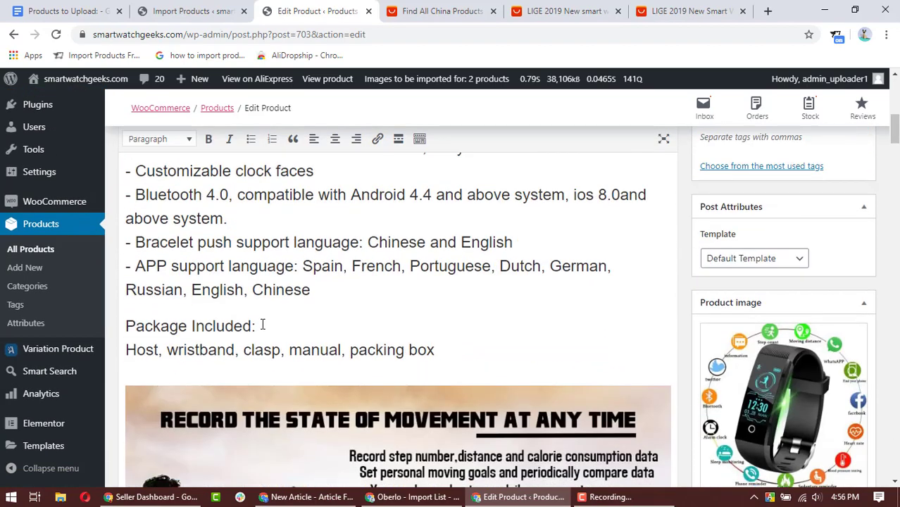
pyautogui.scroll(-15, 272, 321)
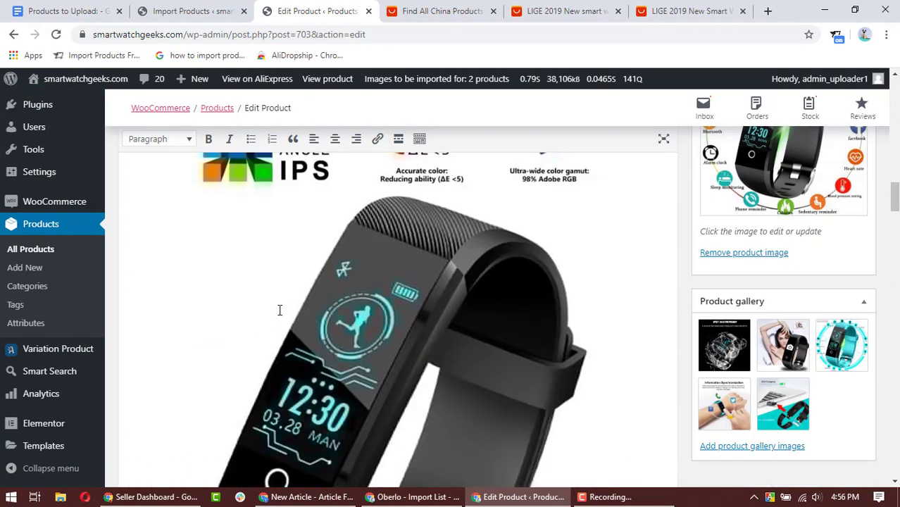
pyautogui.scroll(-10, 280, 309)
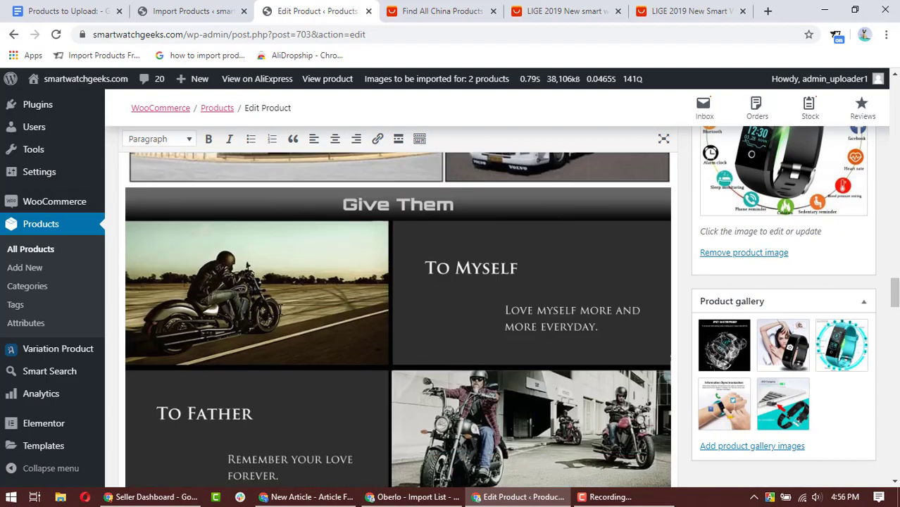
pyautogui.scroll(5, 280, 309)
pyautogui.scroll(5, 280, 310)
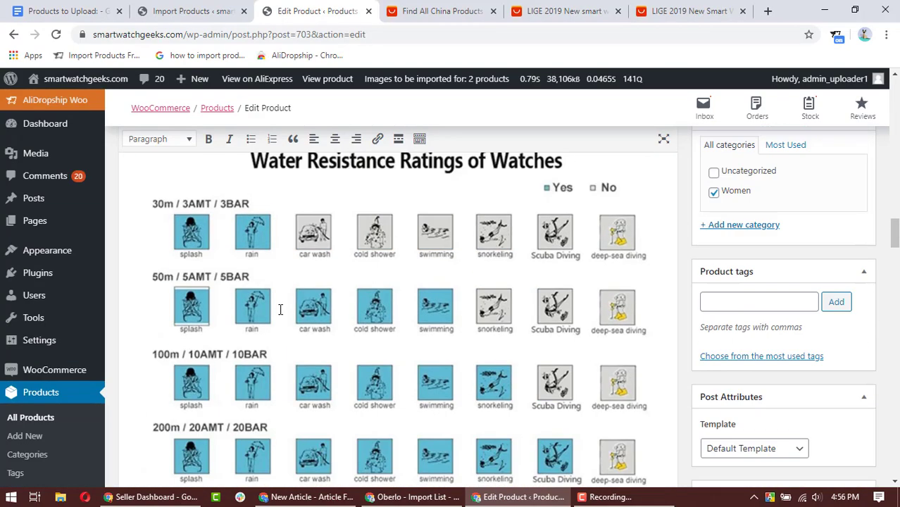
pyautogui.scroll(3, 279, 310)
pyautogui.scroll(-12, 280, 310)
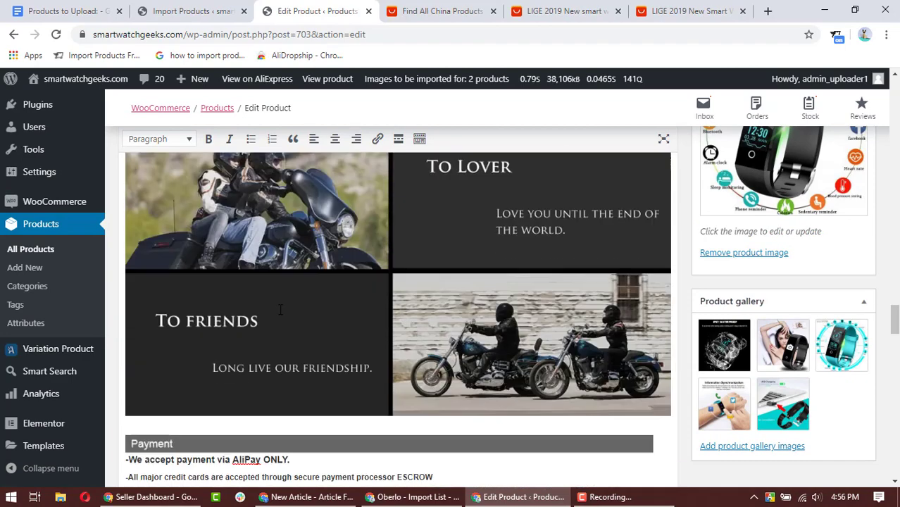
pyautogui.scroll(-4, 279, 310)
pyautogui.moveTo(197, 224)
pyautogui.mouseDown()
pyautogui.moveTo(211, 326)
pyautogui.moveTo(199, 228)
pyautogui.mouseUp()
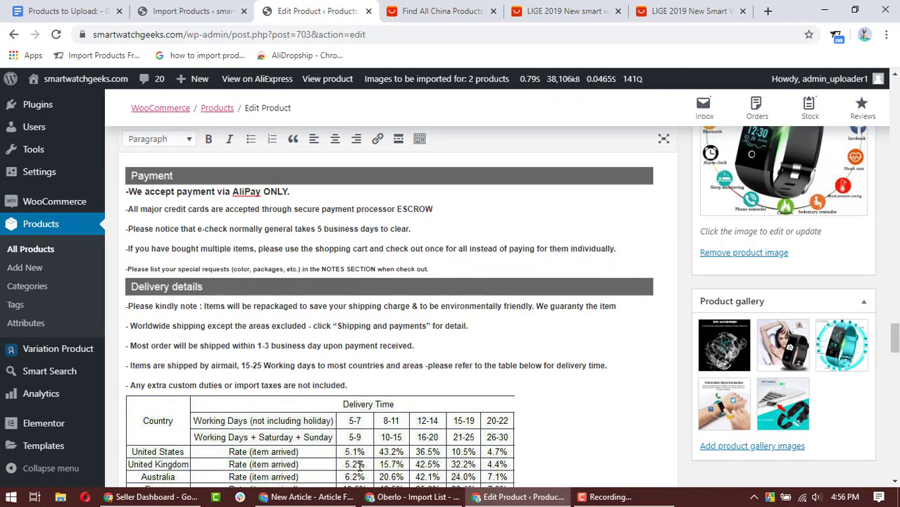
pyautogui.scroll(-15, 396, 346)
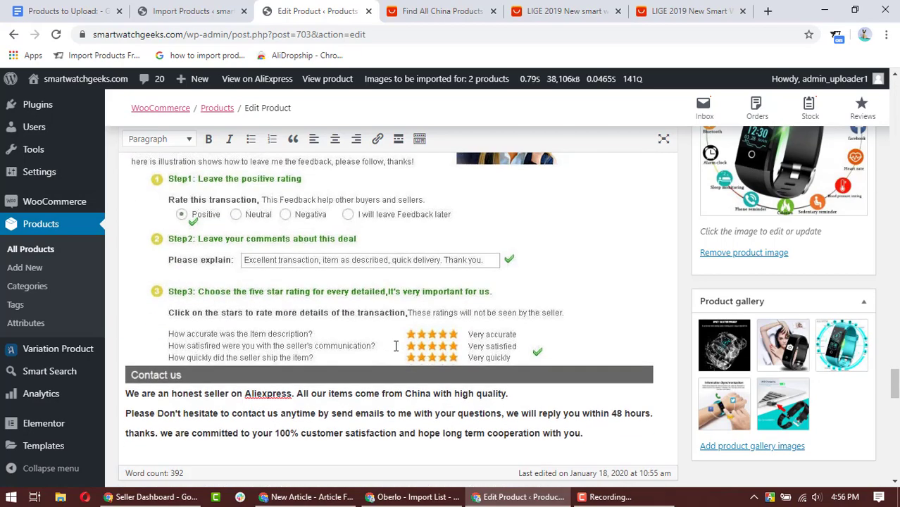
pyautogui.moveTo(634, 234); pyautogui.dragTo(118, 340)
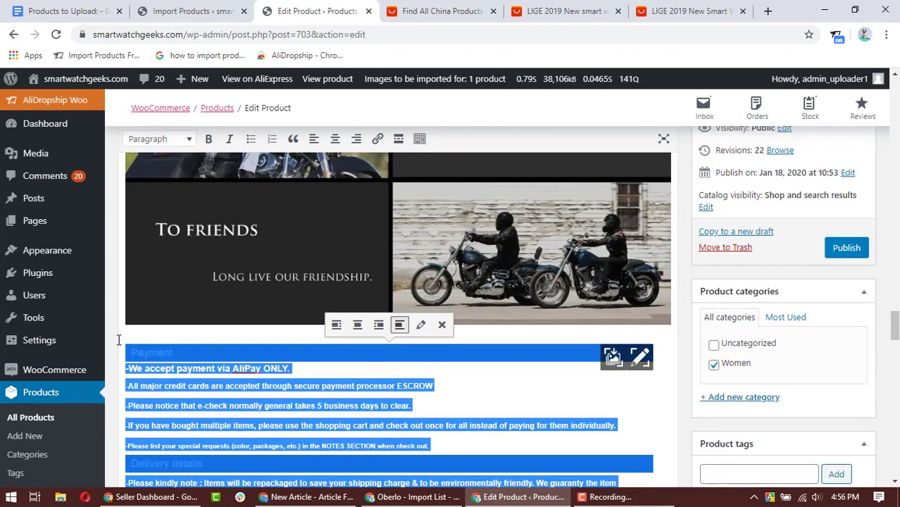
pyautogui.press('Delete')
pyautogui.scroll(2, 422, 316)
# Open the product's variations in the product data and review their color and shipping-origin combinations
pyautogui.scroll(-6, 468, 297)
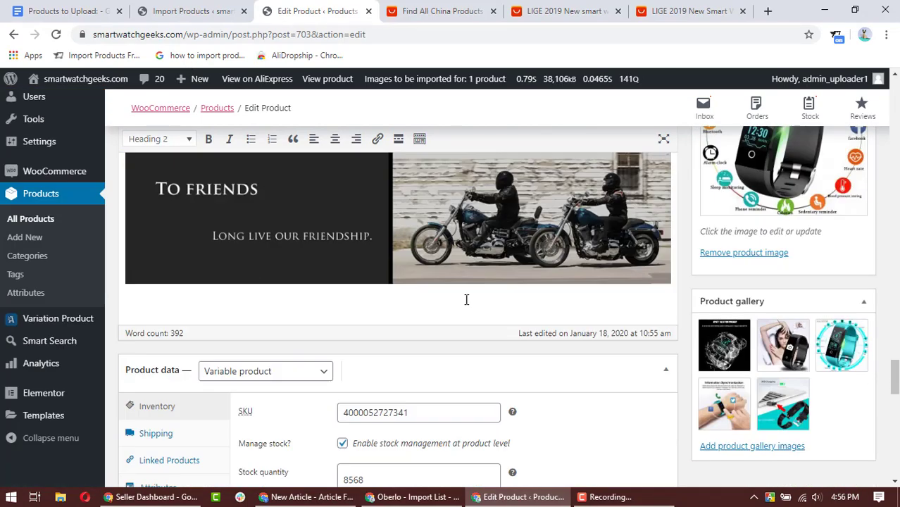
pyautogui.scroll(-3, 581, 273)
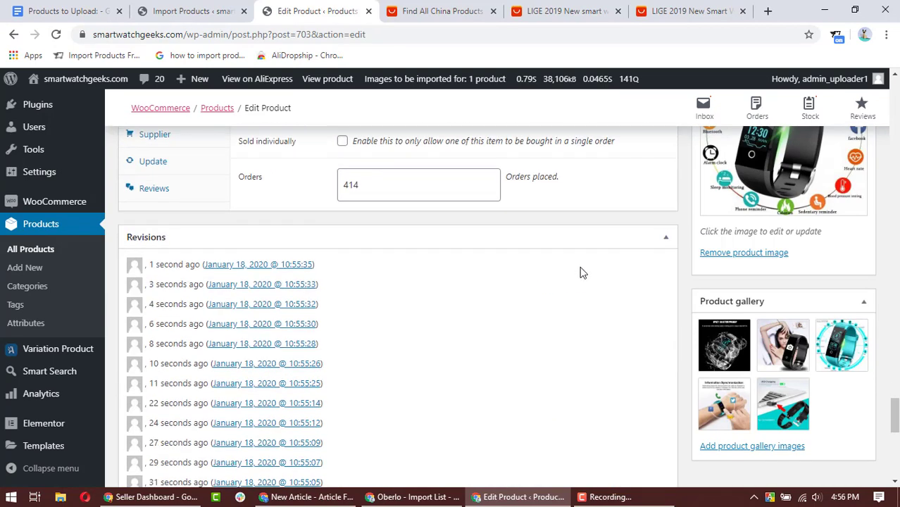
pyautogui.scroll(3, 581, 266)
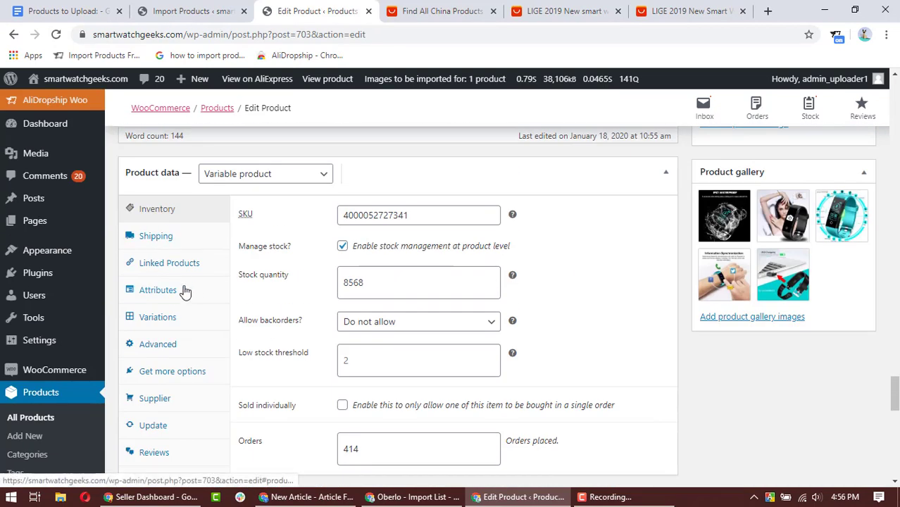
pyautogui.click(160, 318)
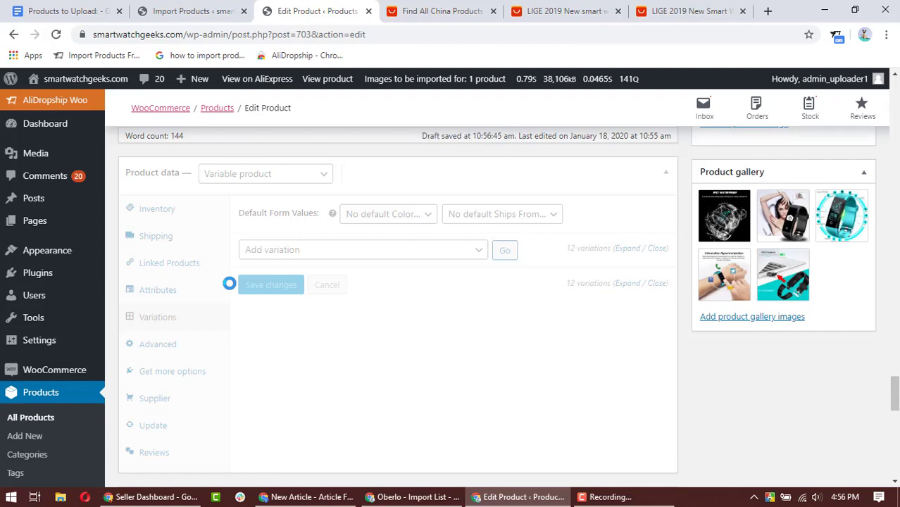
pyautogui.scroll(-3, 221, 291)
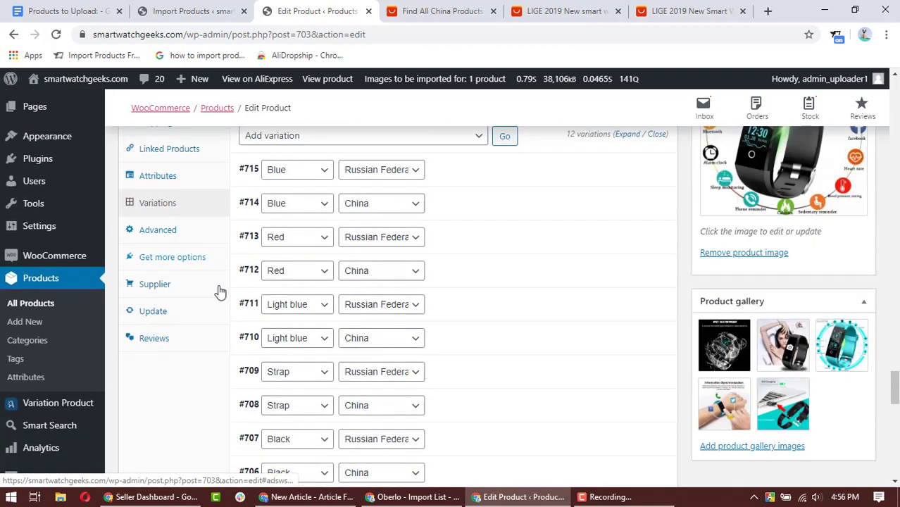
# Open the product's review import settings and examine them along with the revisions, short description and main description
pyautogui.click(174, 321)
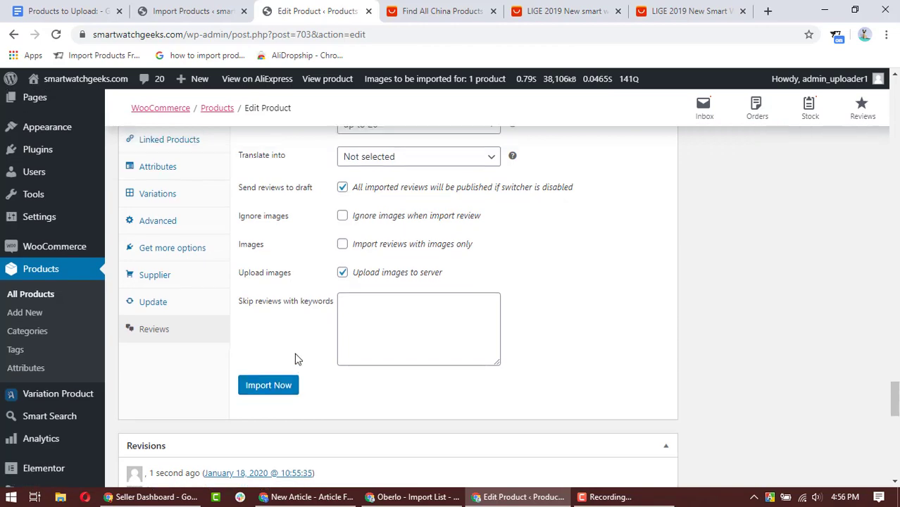
pyautogui.scroll(3, 296, 359)
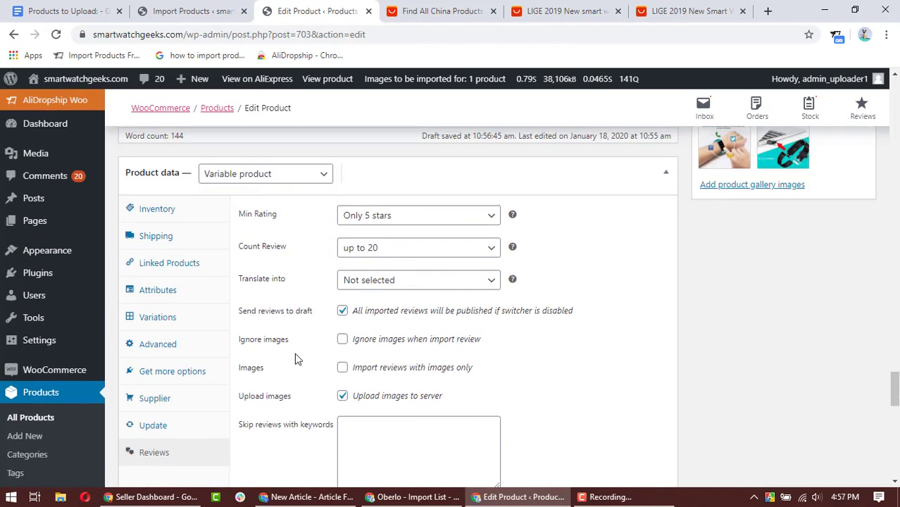
pyautogui.scroll(-10, 295, 359)
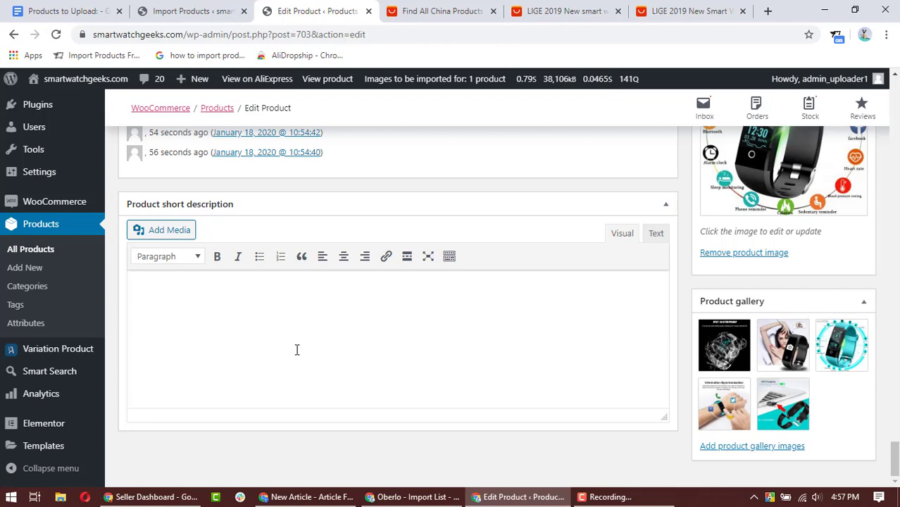
pyautogui.scroll(6, 297, 350)
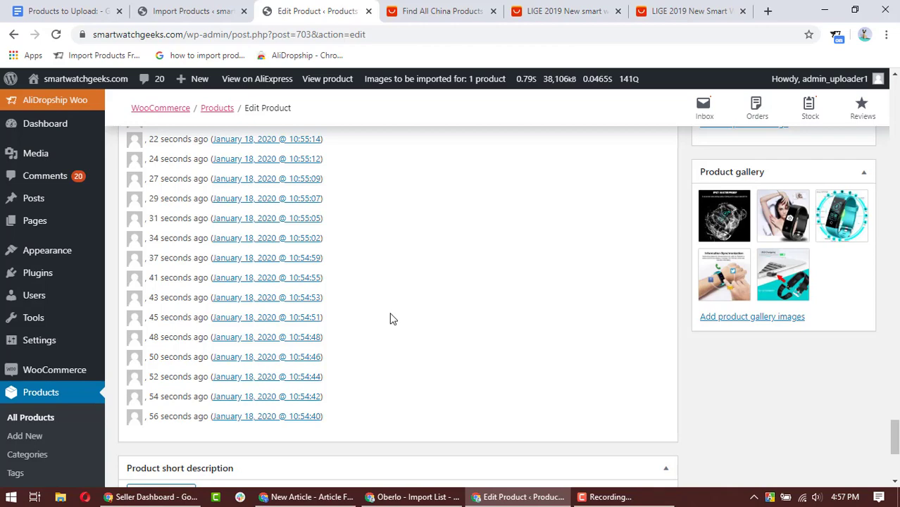
pyautogui.scroll(-3, 391, 318)
pyautogui.scroll(6, 391, 317)
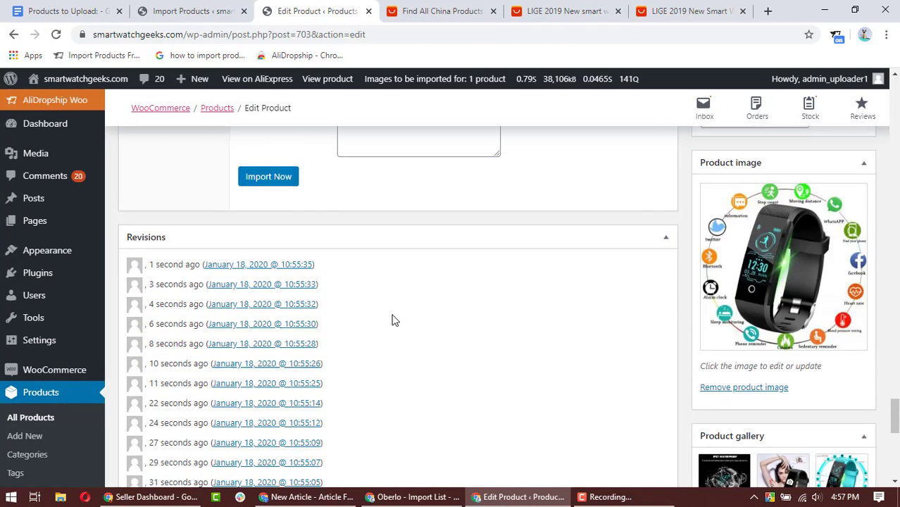
pyautogui.scroll(2, 392, 320)
pyautogui.scroll(7, 392, 319)
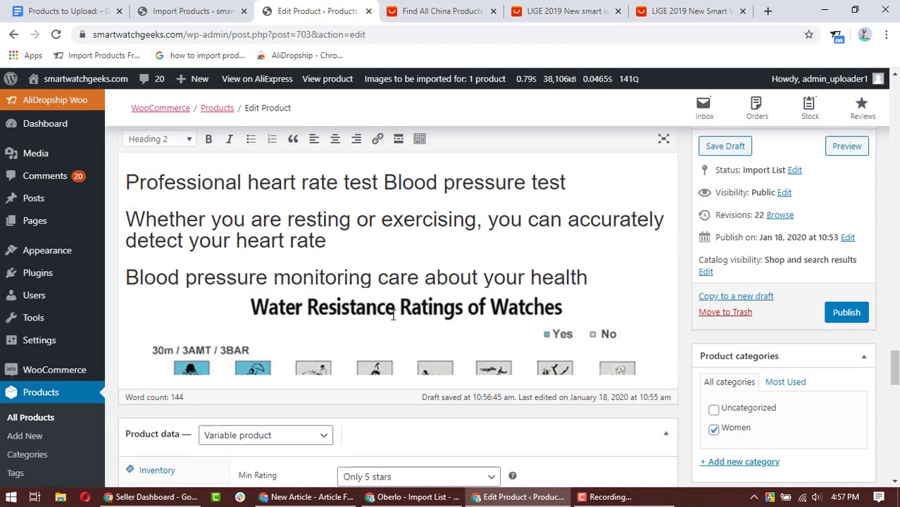
pyautogui.scroll(-5, 393, 315)
pyautogui.scroll(5, 58, 185)
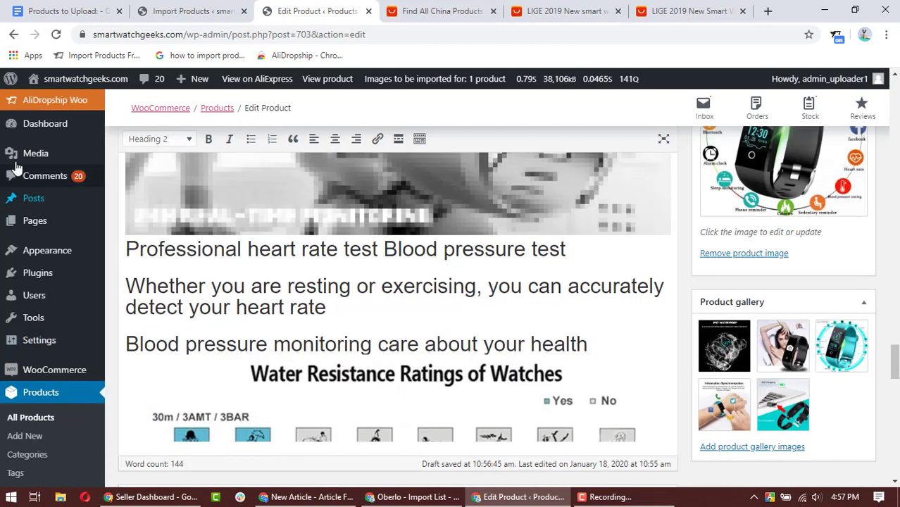
# Open the store's Comments page in a new tab and look through the listed product reviews
pyautogui.rightClick(64, 184)
pyautogui.click(65, 184)
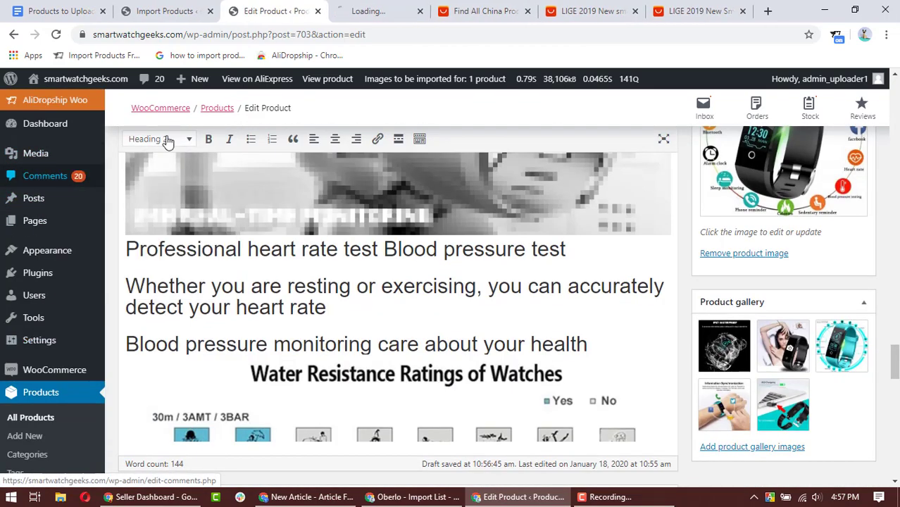
pyautogui.click(356, 7)
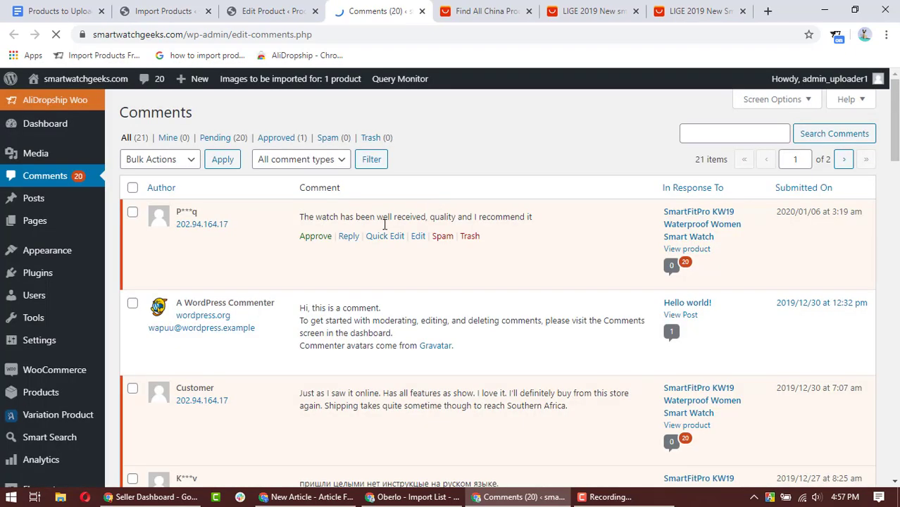
pyautogui.scroll(-15, 335, 262)
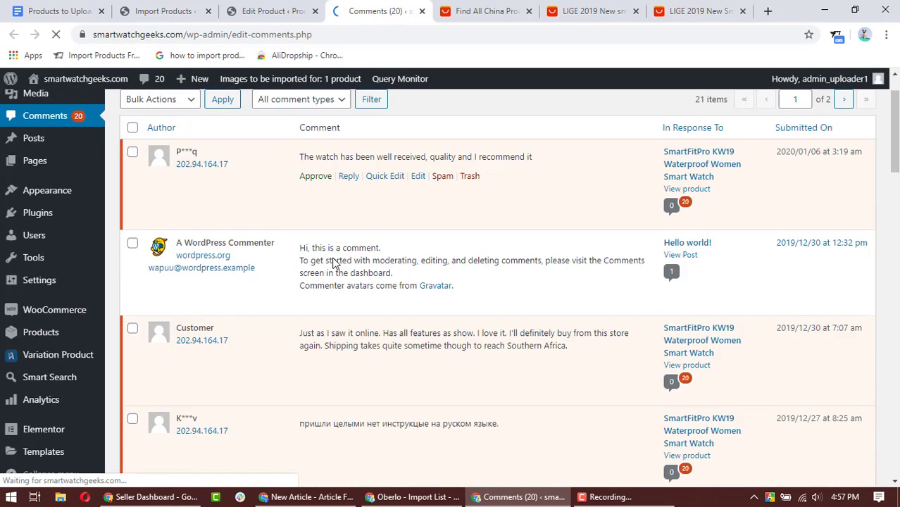
pyautogui.scroll(-6, 335, 262)
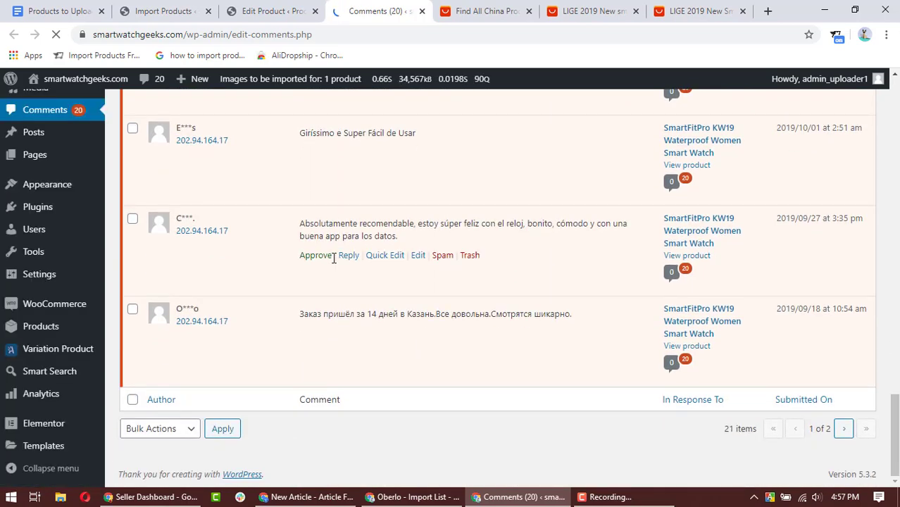
pyautogui.scroll(20, 334, 258)
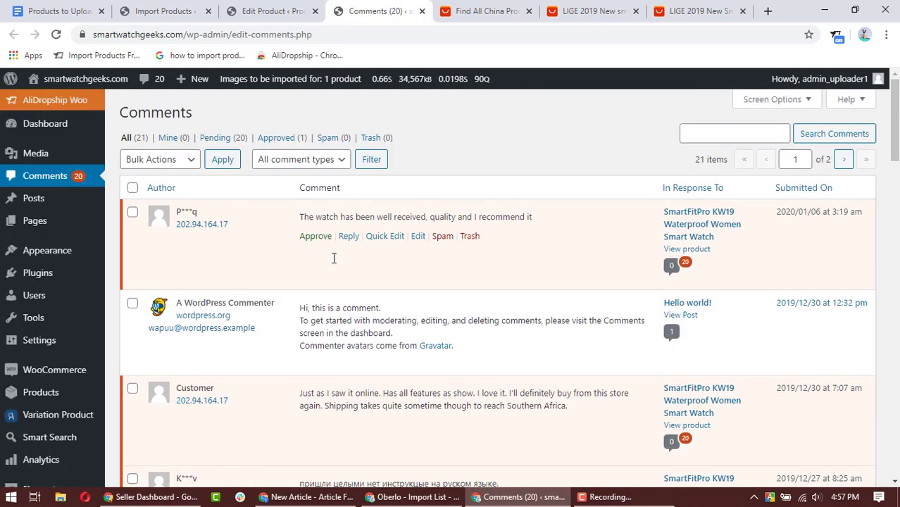
# Return to the fitness tracker's edit page and bring up its review import settings
pyautogui.click(272, 12)
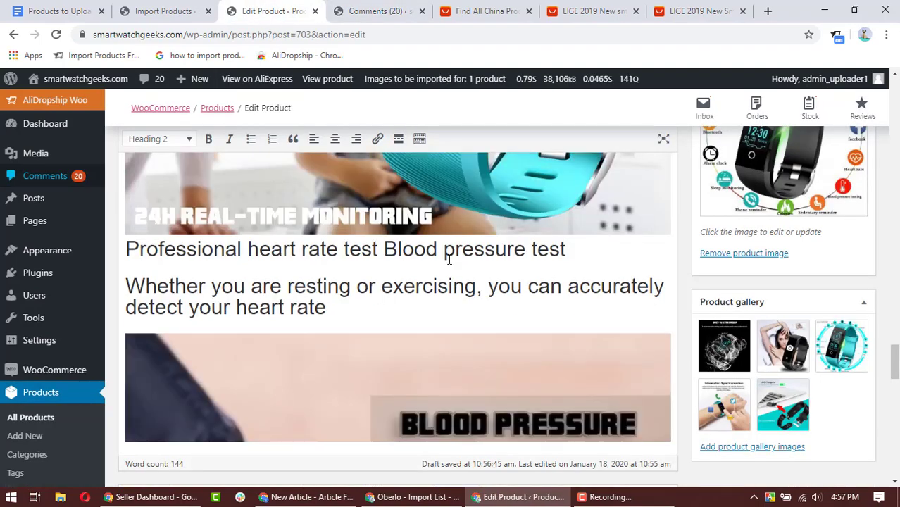
pyautogui.scroll(-10, 449, 259)
pyautogui.scroll(3, 449, 259)
pyautogui.scroll(1, 450, 260)
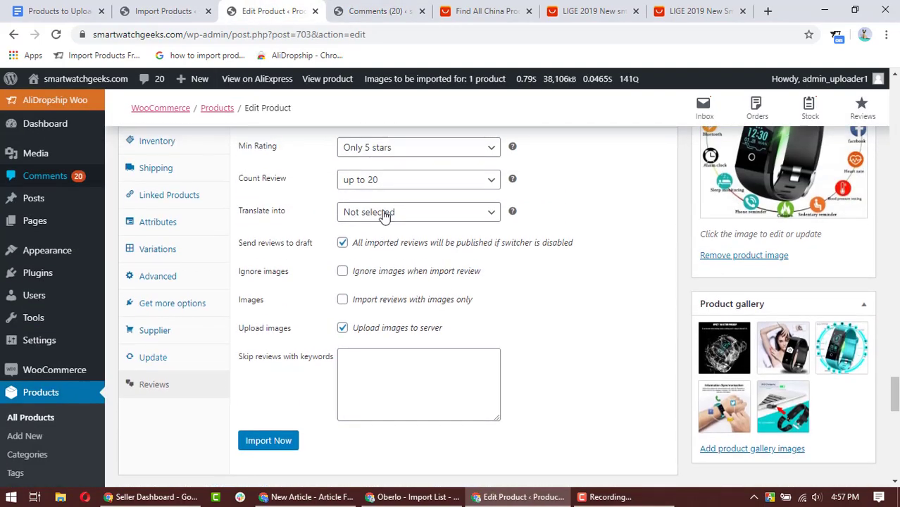
# Set the review import to translate into English and import the fitness tracker's reviews
pyautogui.scroll(3, 425, 255)
pyautogui.scroll(-6, 182, 282)
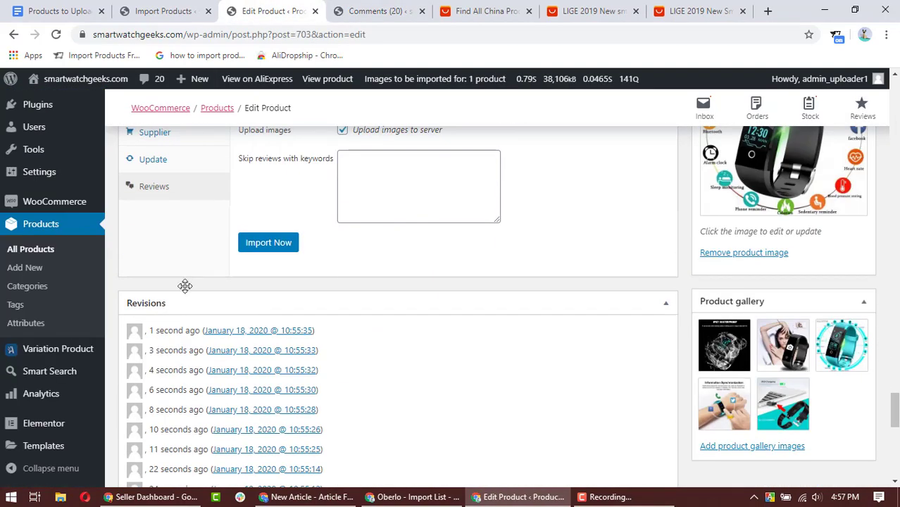
pyautogui.scroll(1, 326, 278)
pyautogui.scroll(1, 326, 279)
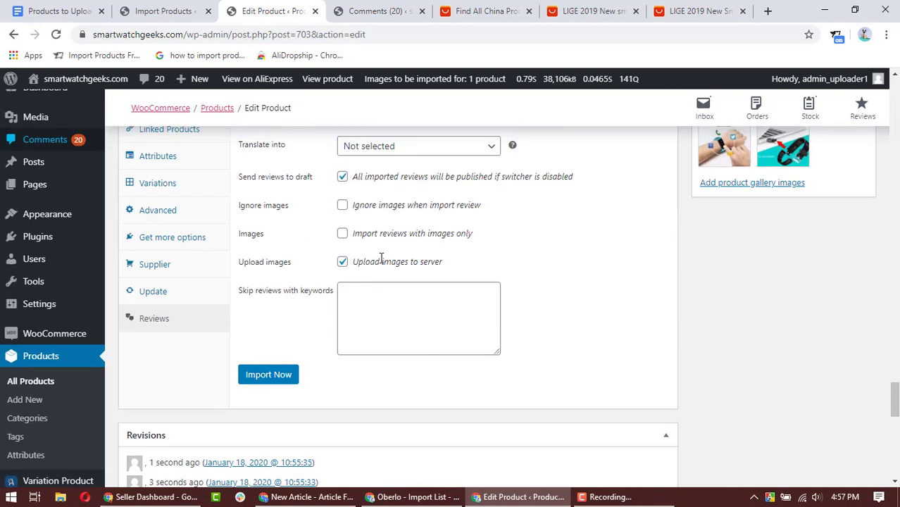
pyautogui.click(404, 148)
pyautogui.click(394, 176)
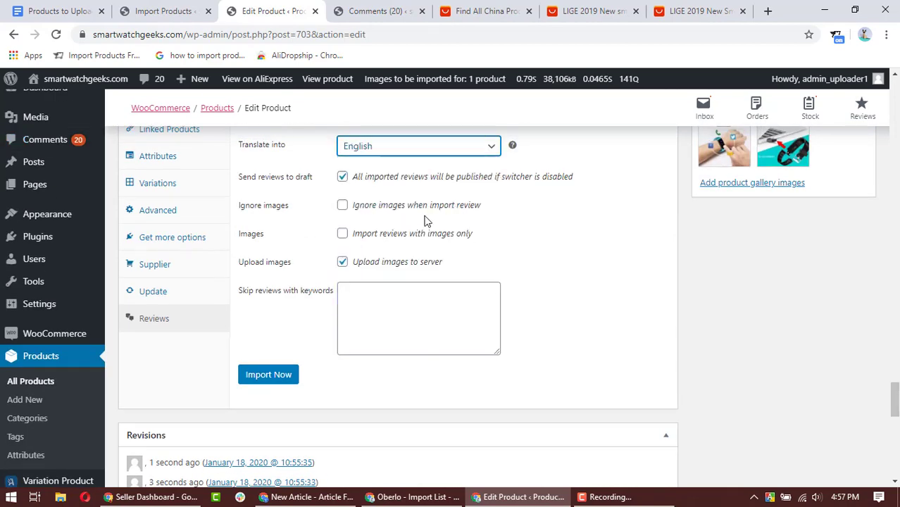
pyautogui.scroll(2, 425, 221)
pyautogui.scroll(-2, 402, 254)
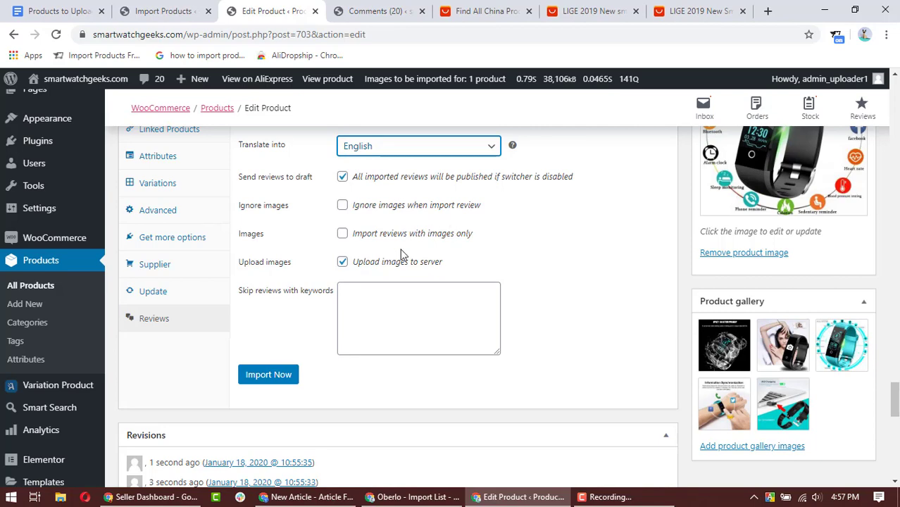
pyautogui.click(279, 374)
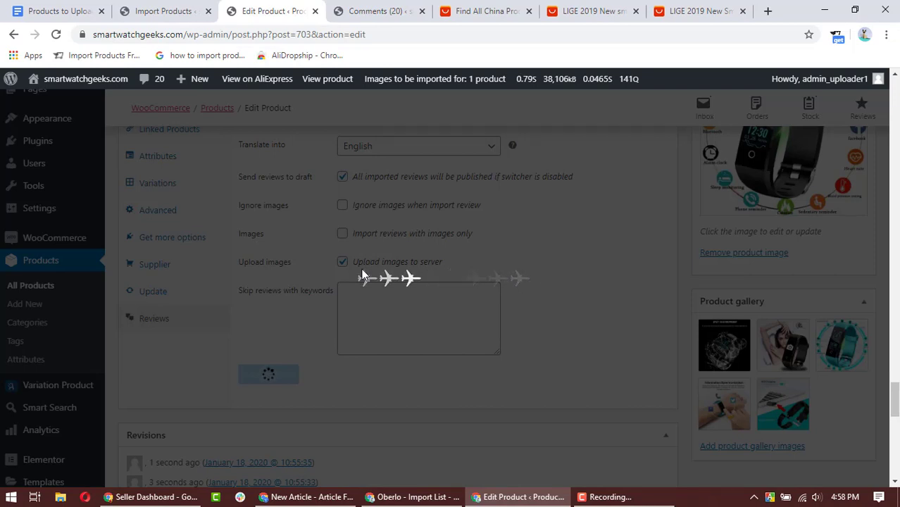
# Check the review count on the fitness tracker's AliExpress page and return to its product edit page
pyautogui.click(569, 6)
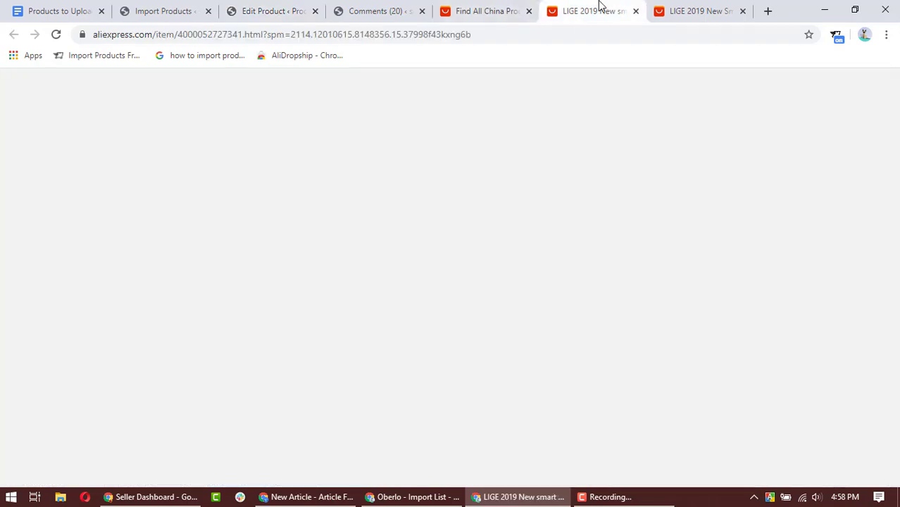
pyautogui.scroll(-1, 438, 260)
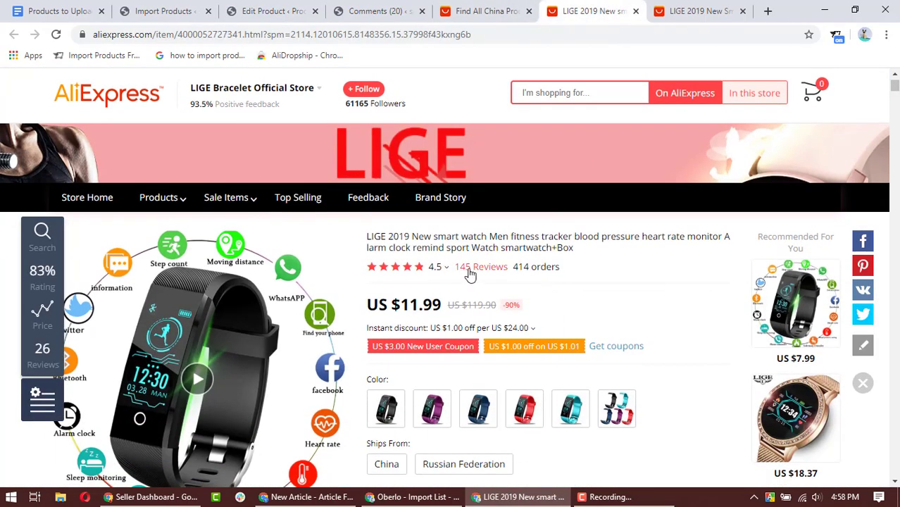
pyautogui.click(275, 11)
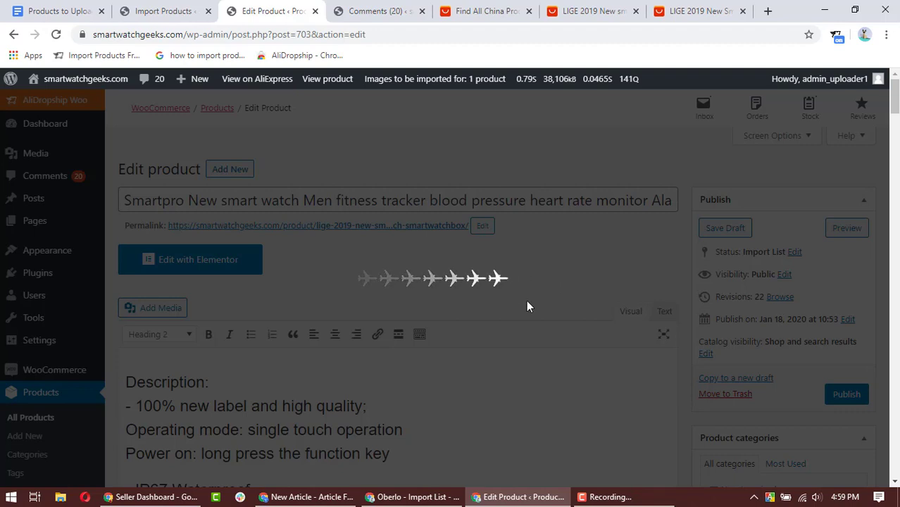
pyautogui.hotkey('alt', 'Tab')
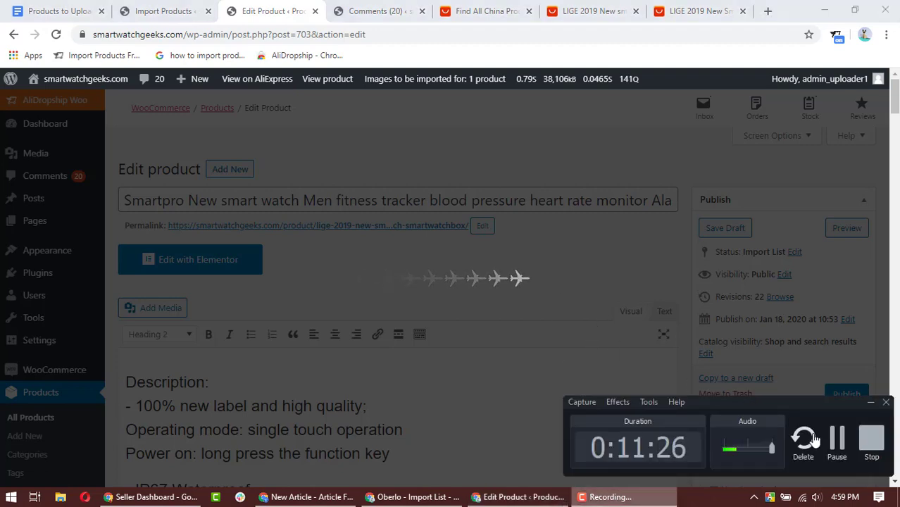